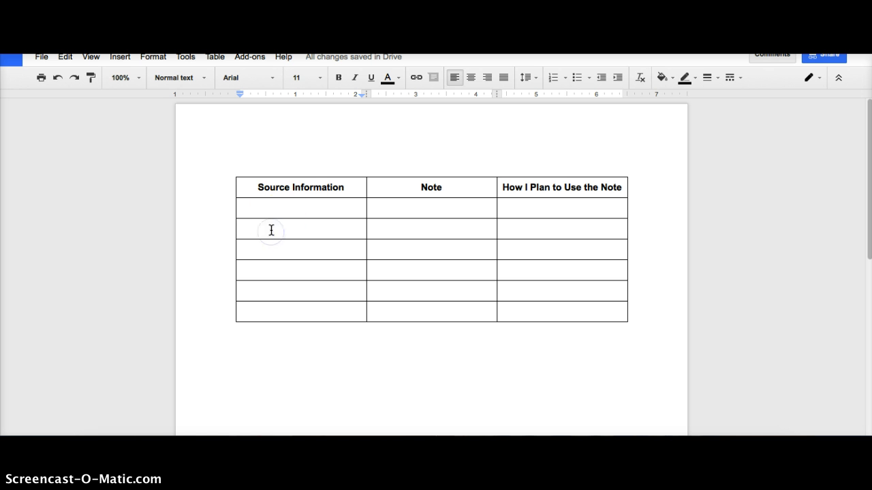
left_click(262, 214)
left_click(255, 228)
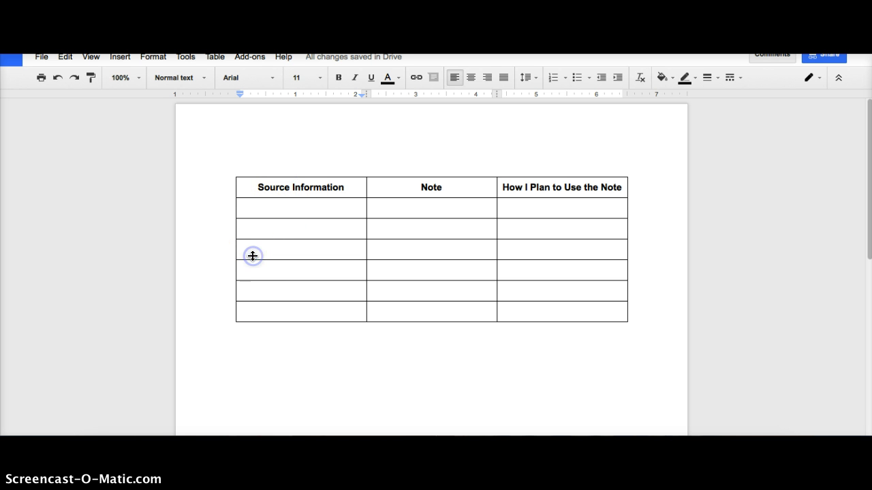
left_click(248, 246)
left_click(246, 280)
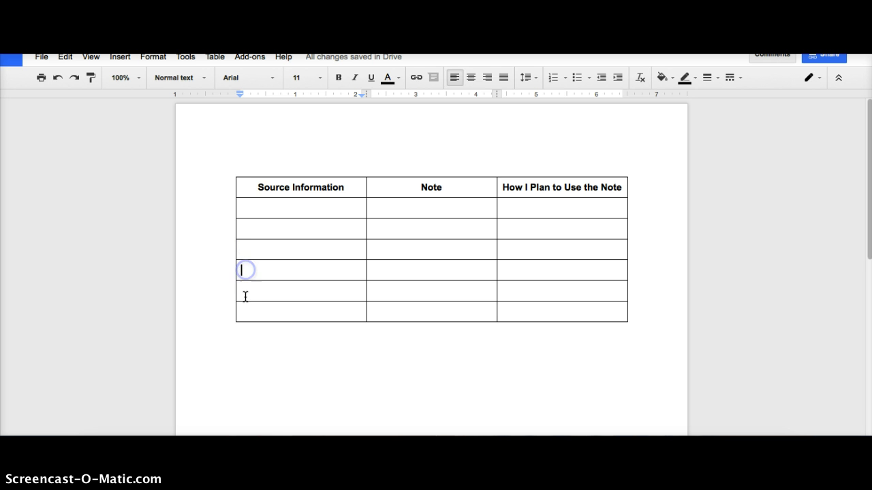
left_click(245, 297)
left_click(246, 315)
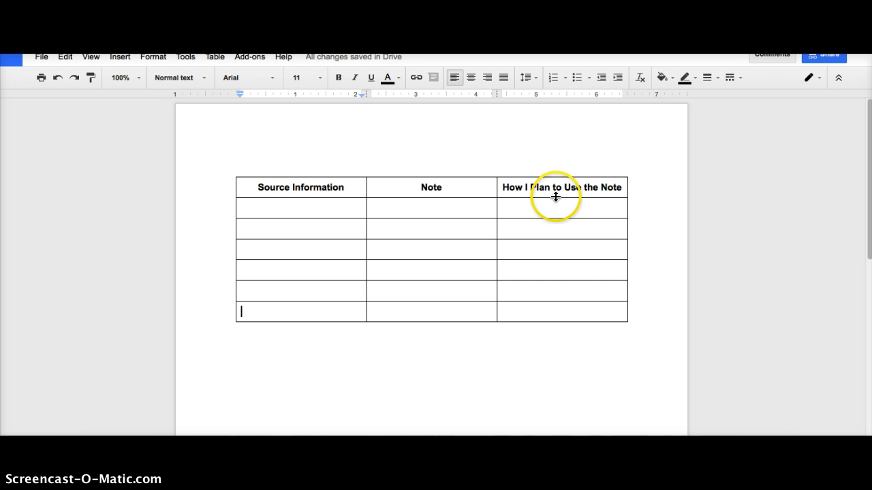
left_click(606, 187)
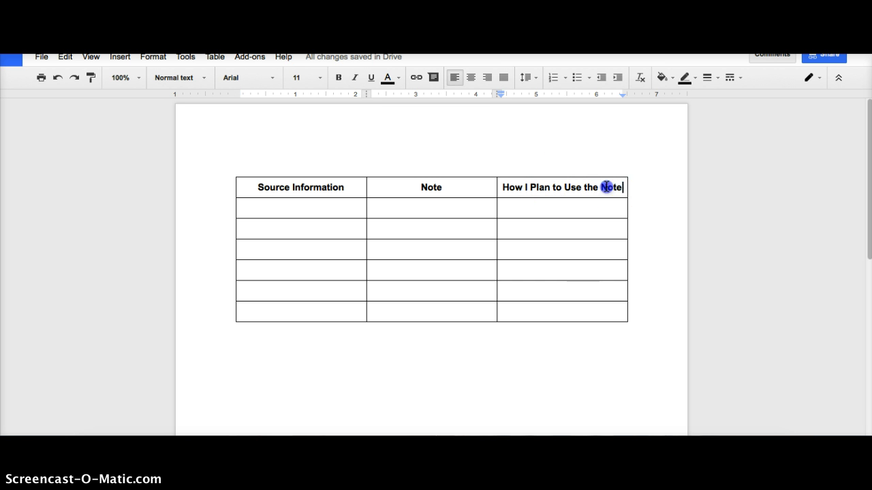
left_click_drag(607, 187, 504, 188)
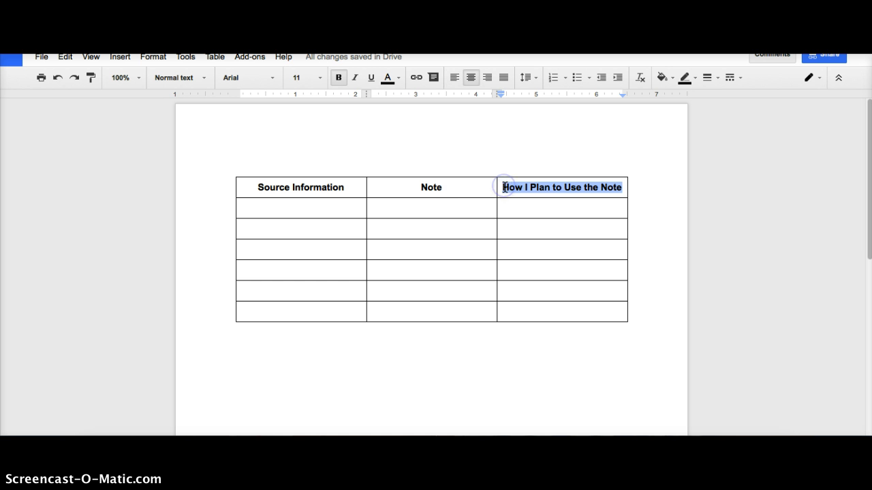
left_click(441, 187)
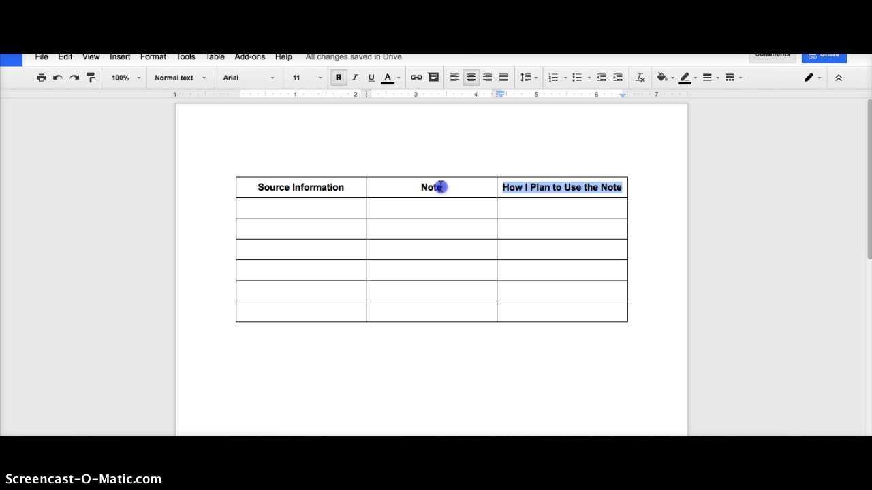
left_click(292, 203)
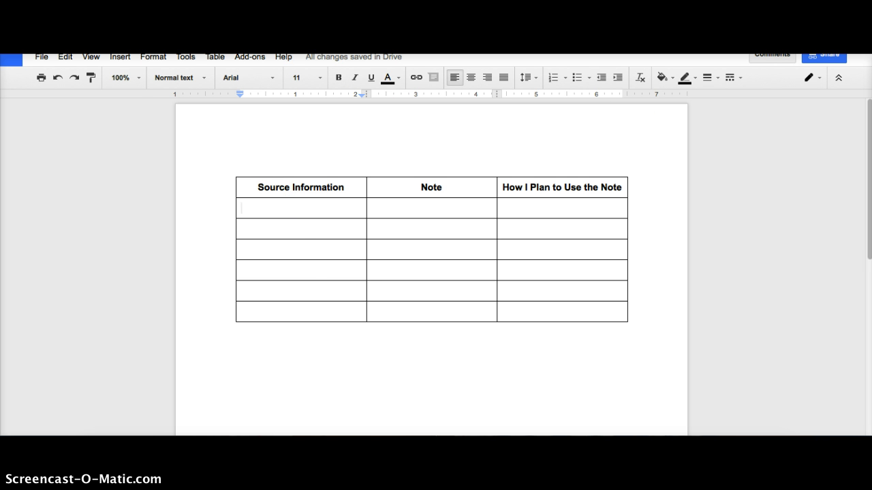
Step: Switch to the ProQuest article on Benjamin S. Carson and generate its citation in MLA 7th Edition style
key("ctrl+Tab")
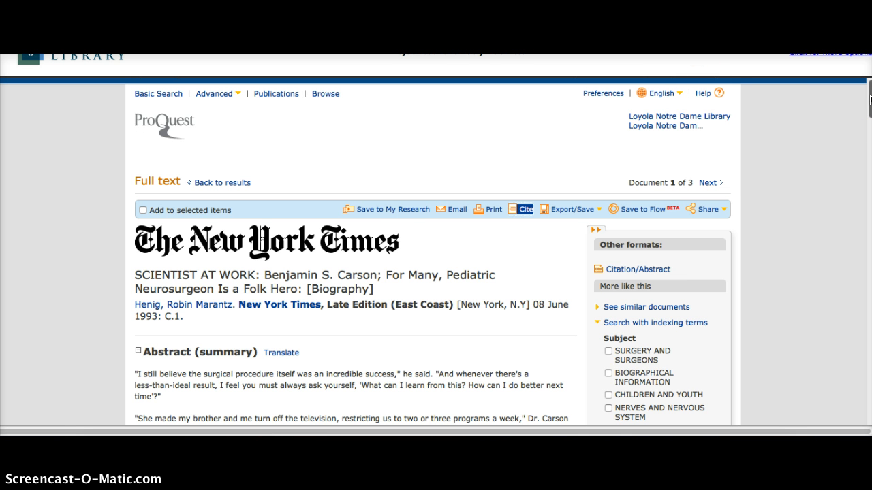
mouse_move(869, 100)
left_mouse_down()
mouse_move(869, 113)
mouse_move(863, 101)
left_mouse_up()
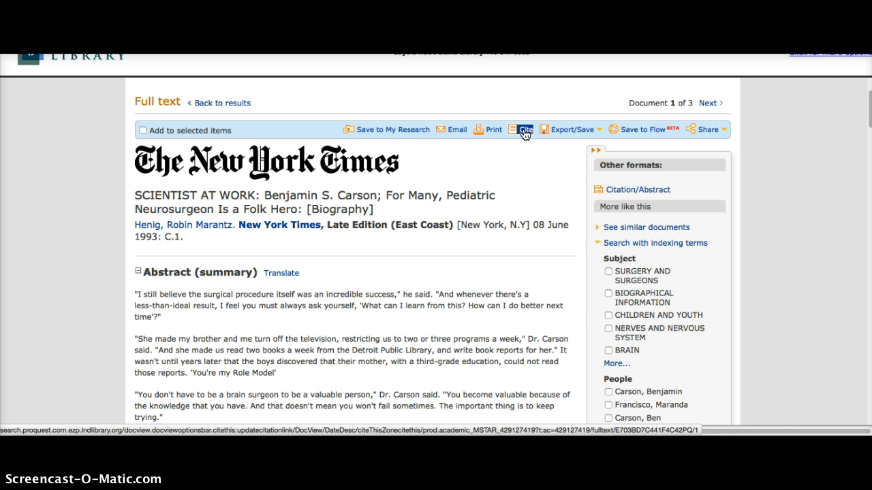
left_click(528, 132)
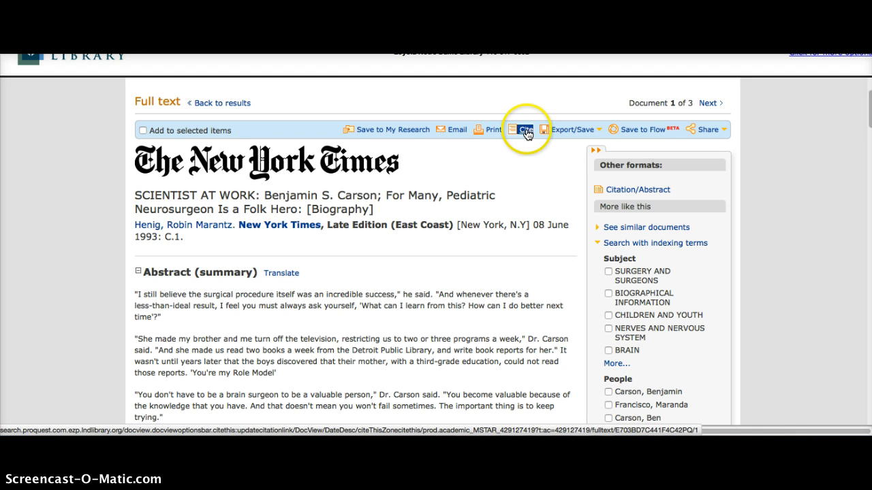
left_click(526, 134)
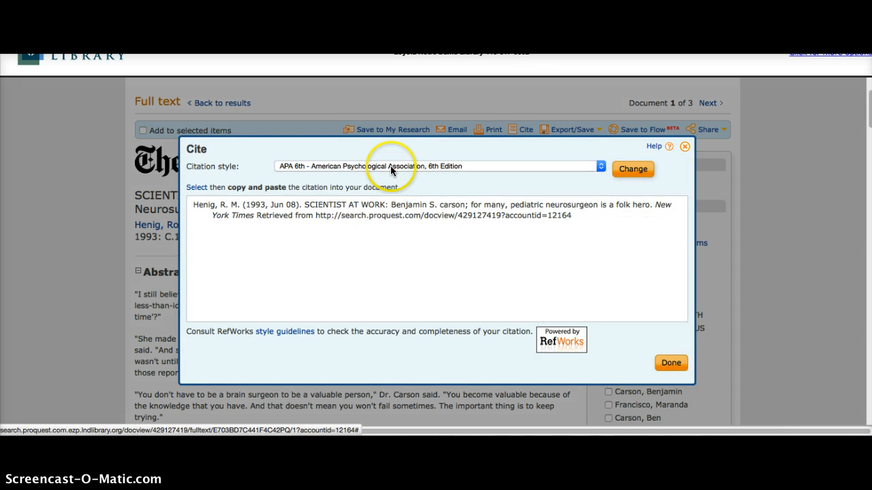
left_click(391, 169)
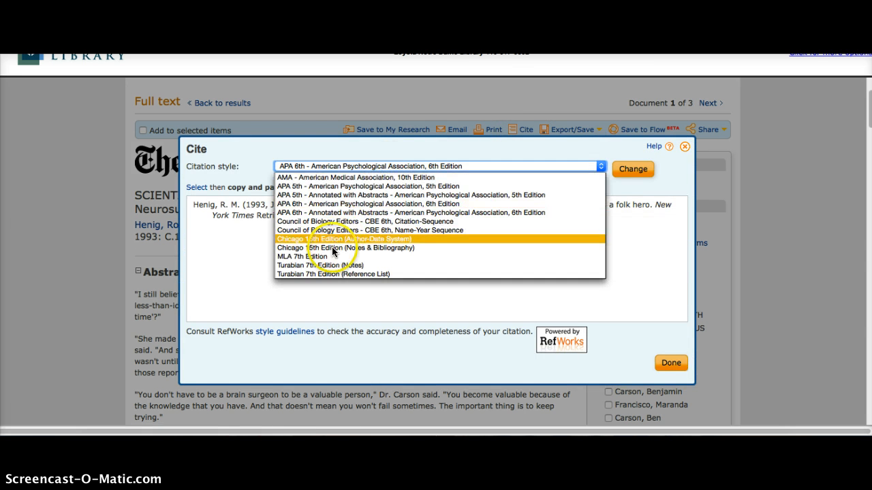
left_click(328, 256)
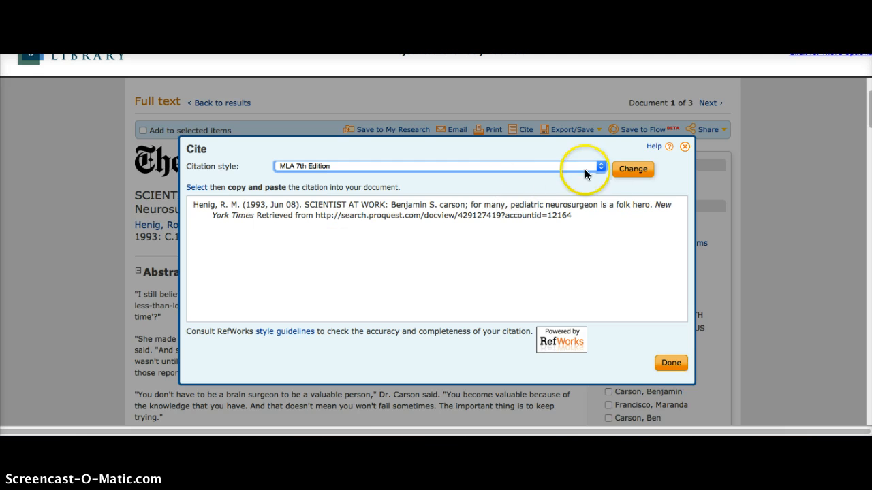
left_click(633, 169)
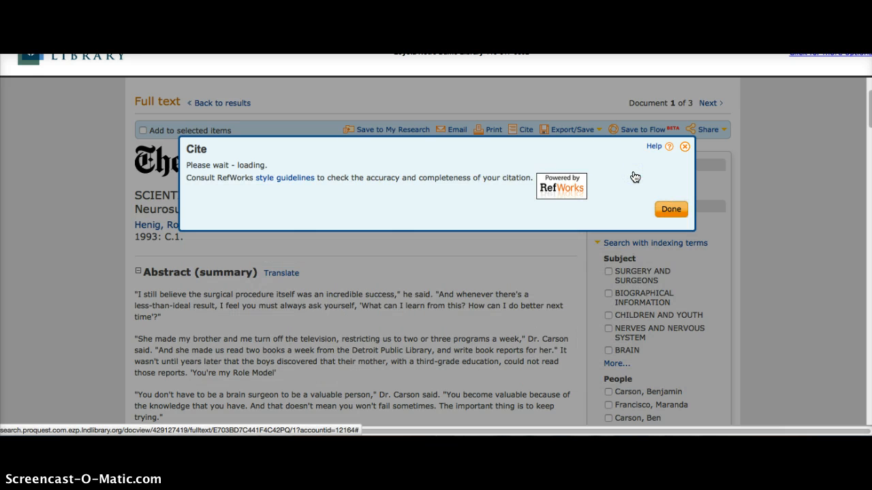
Step: Copy the MLA citation from ProQuest and paste it into the first empty Source Information cell in the Google Docs table
left_click_drag(495, 234, 193, 218)
key("ctrl+c")
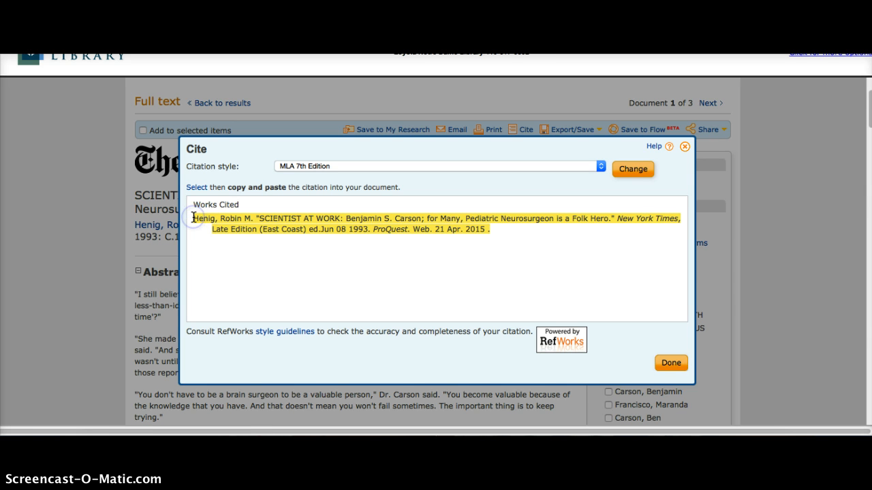
left_click(672, 366)
key("ctrl+Tab")
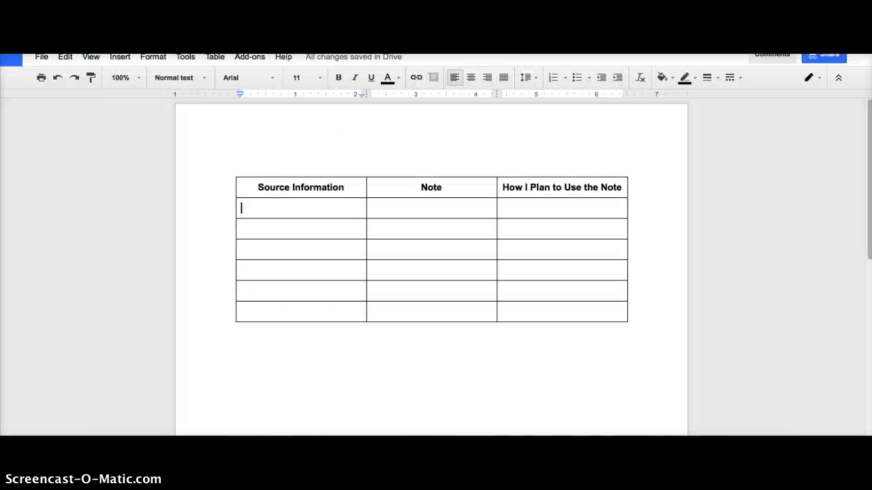
left_click(267, 206)
key("ctrl+v")
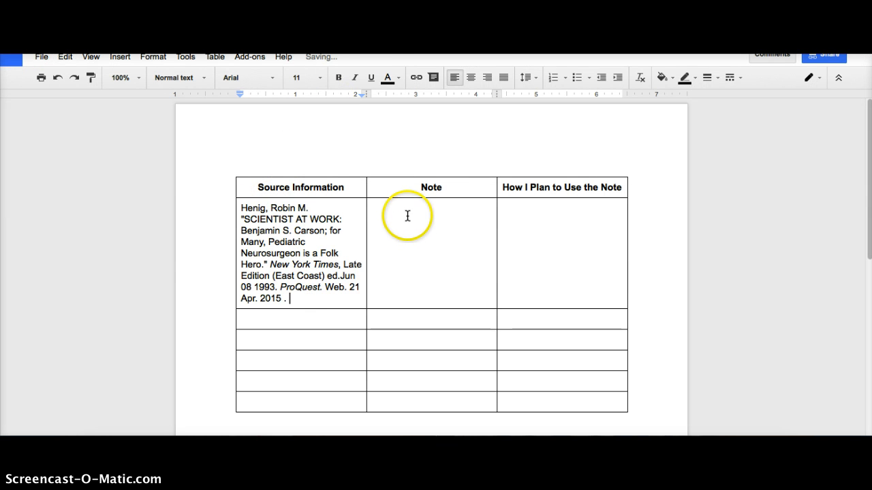
Step: Add the italic label "Source #1" on its own line above the citation
left_click(240, 207)
key("Return")
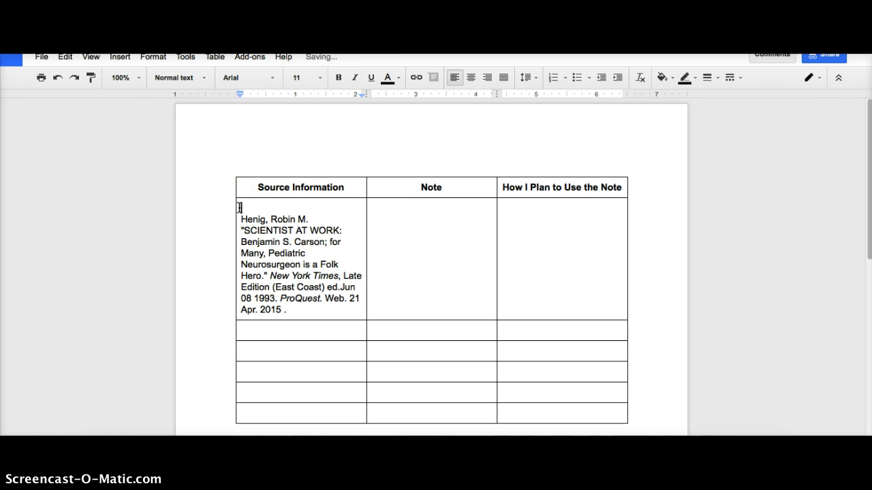
key("ctrl+i")
type("Source ")
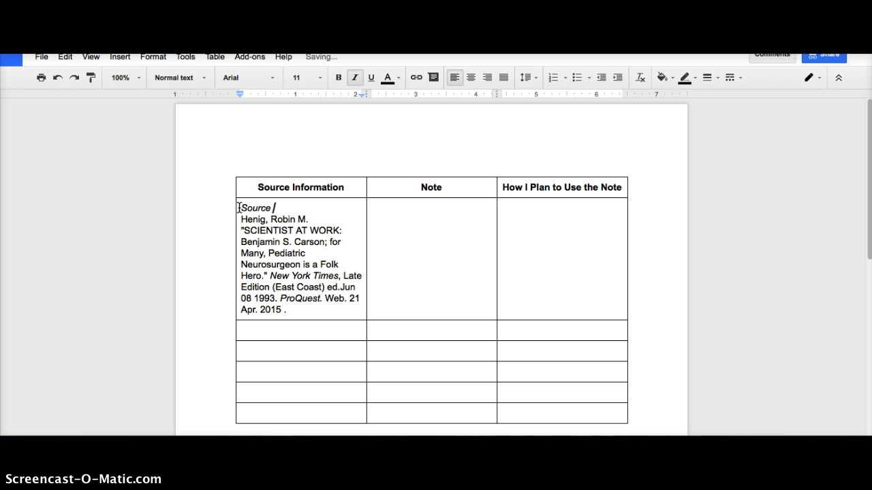
type("#1")
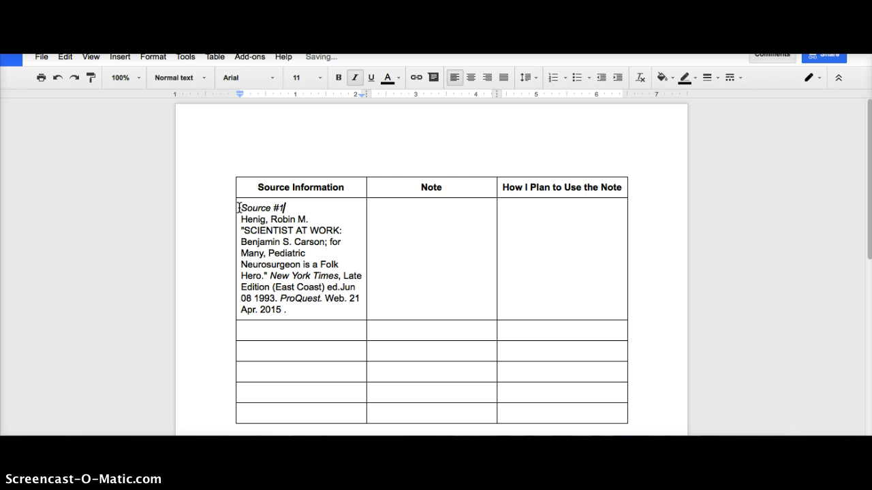
Step: Label the next three Source Information cells "Source #2", "Source #3" and "Source #4" in italics
left_click(290, 324)
key("ctrl+i")
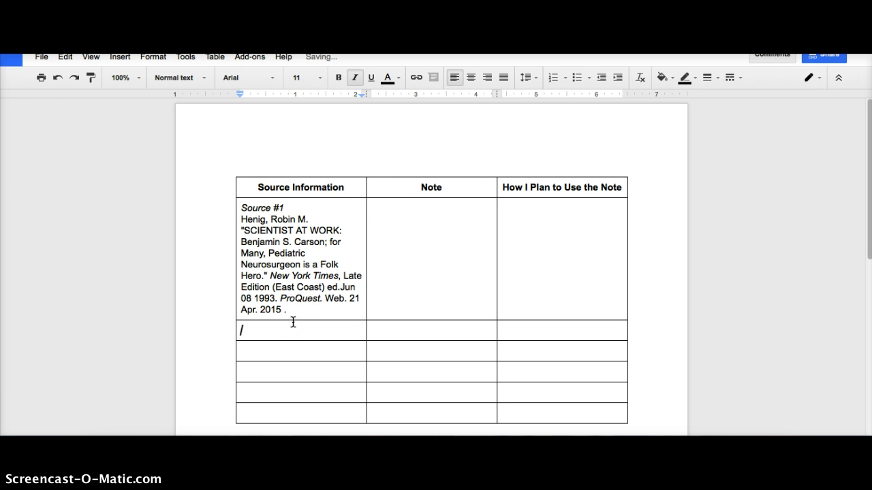
type("Source #2")
key("Down")
key("ctrl+i")
type("Source #")
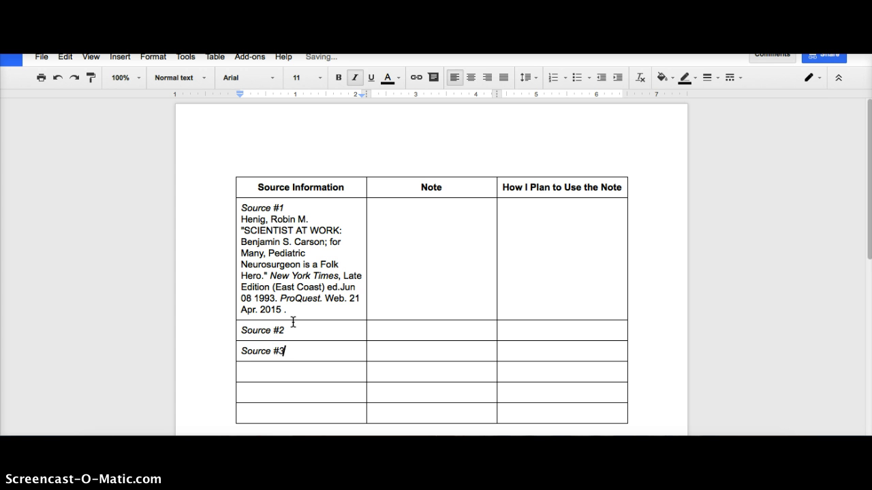
key("Down")
key("ctrl+i")
type("Source #4")
Step: Label the last two Source Information cells "Source #5" and "Source #6" in italics
key("Down")
type("S")
key("BackSpace")
key("ctrl+i")
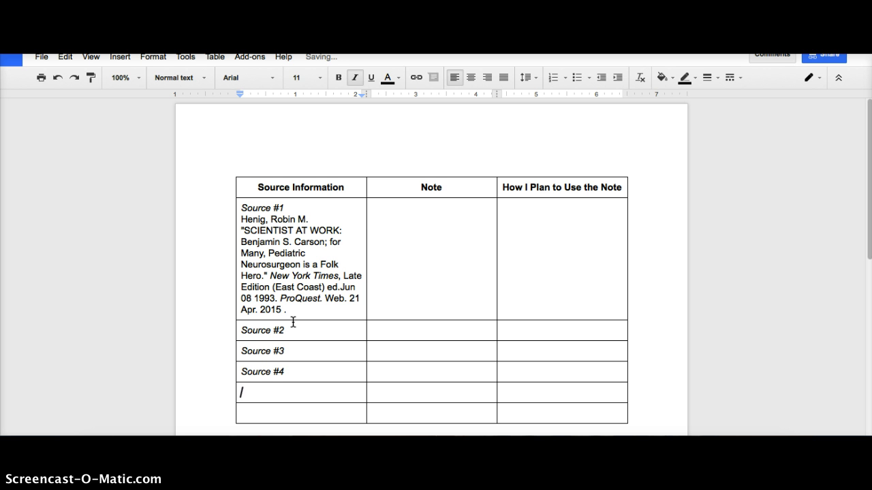
type("Source ")
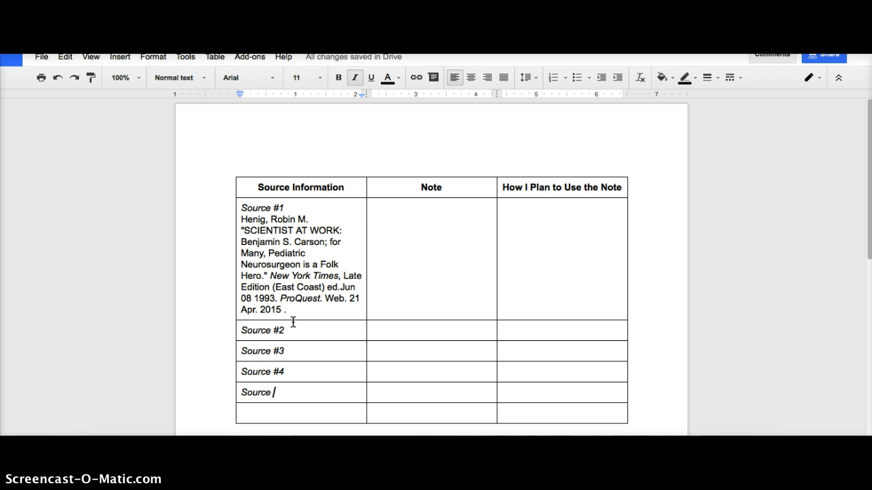
type("#5")
key("Down")
key("ctrl+i")
type("Source ")
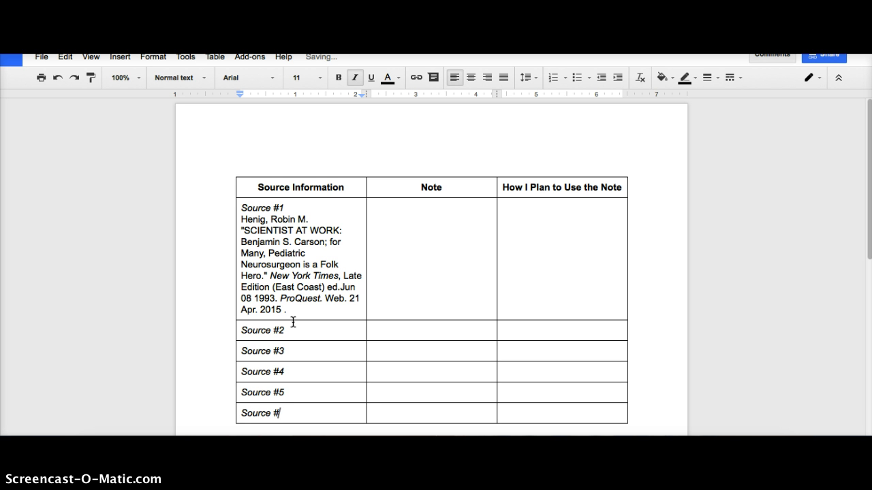
type("#6")
Step: Look through the full text of the ProQuest article for material for the first Note cell, and return to the Google Docs table
left_click(381, 200)
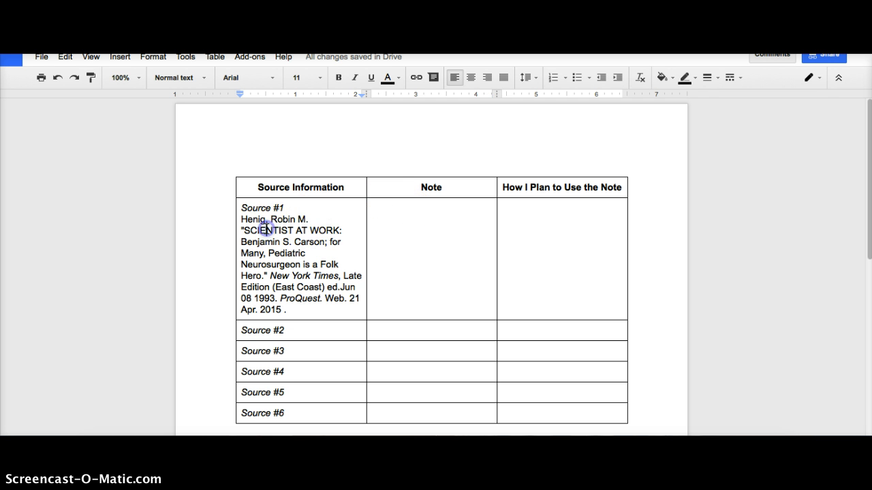
left_click(381, 205)
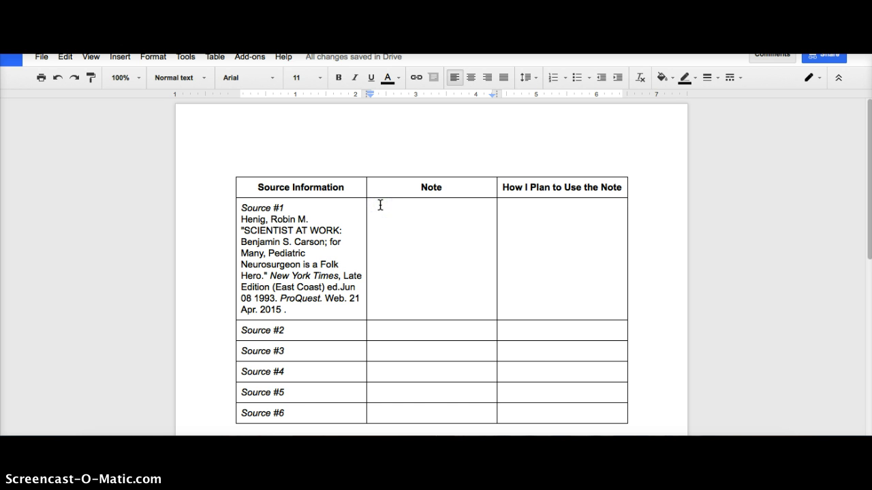
key("ctrl+Tab")
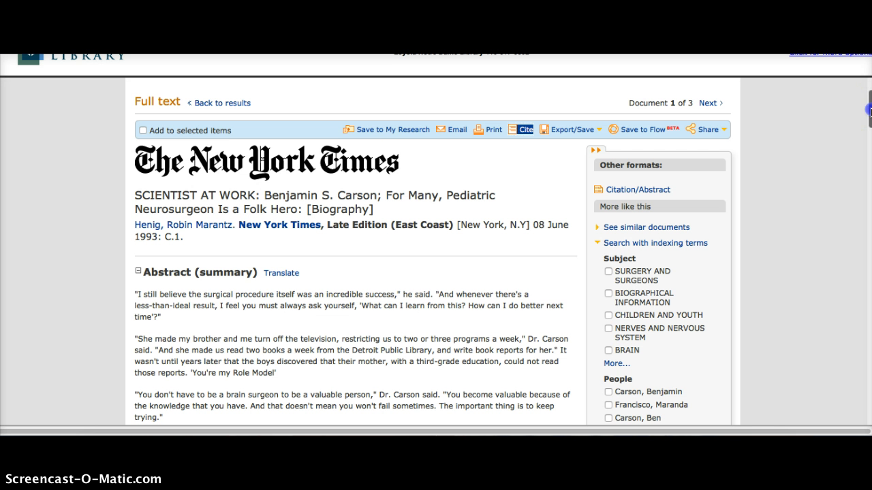
scroll(435, 252, "down", 5)
scroll(436, 252, "down", 4)
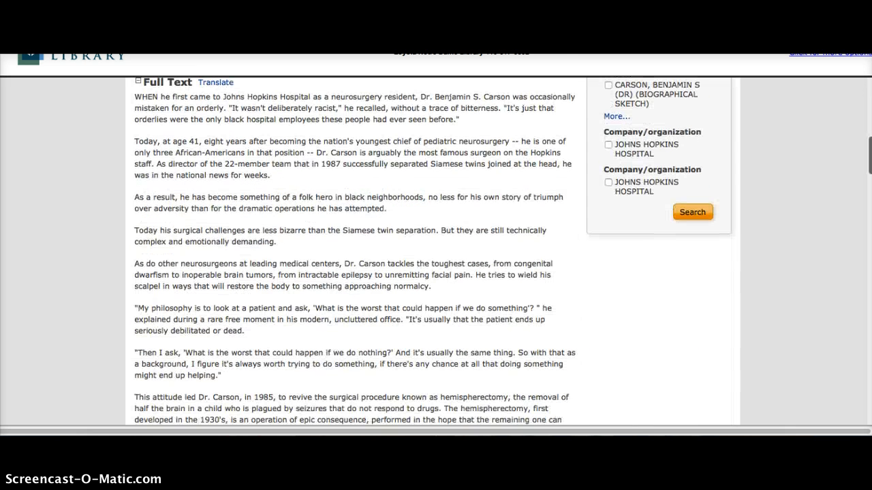
scroll(868, 165, "down", 1)
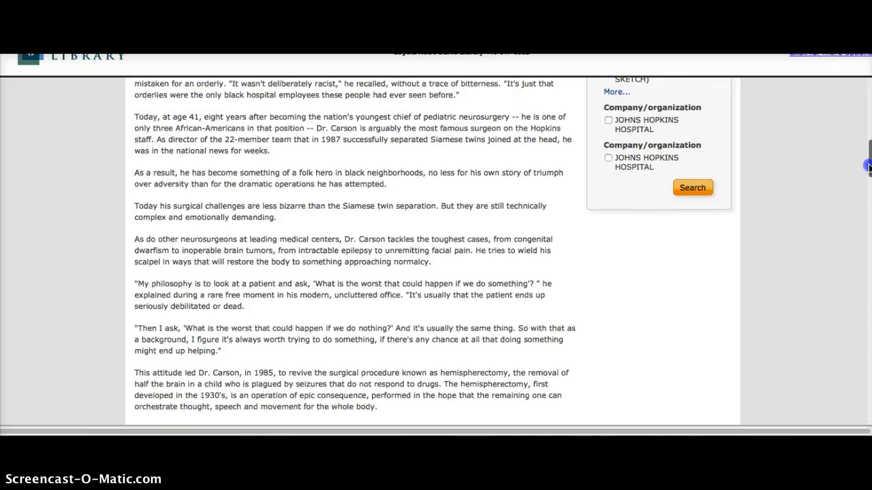
key("ctrl+Tab")
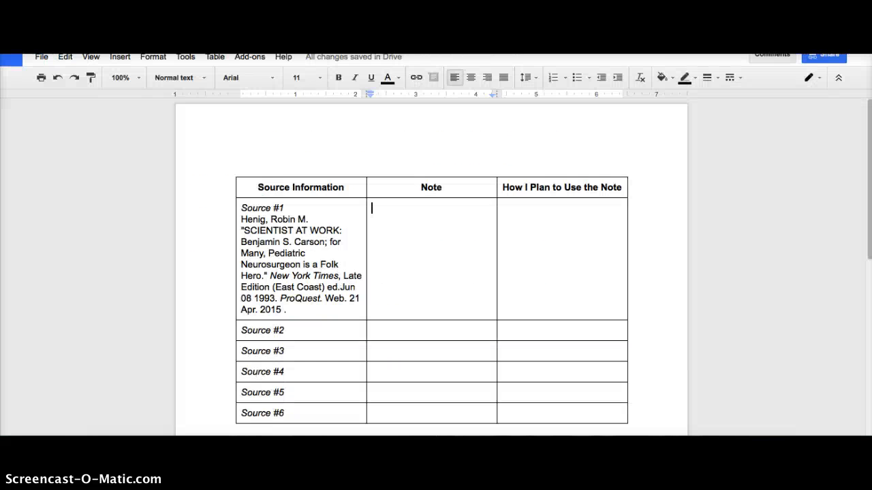
Step: Add the line "Essay Option #3: Compare/contrast one hero's internal and external journeys." above the table
left_click(250, 163)
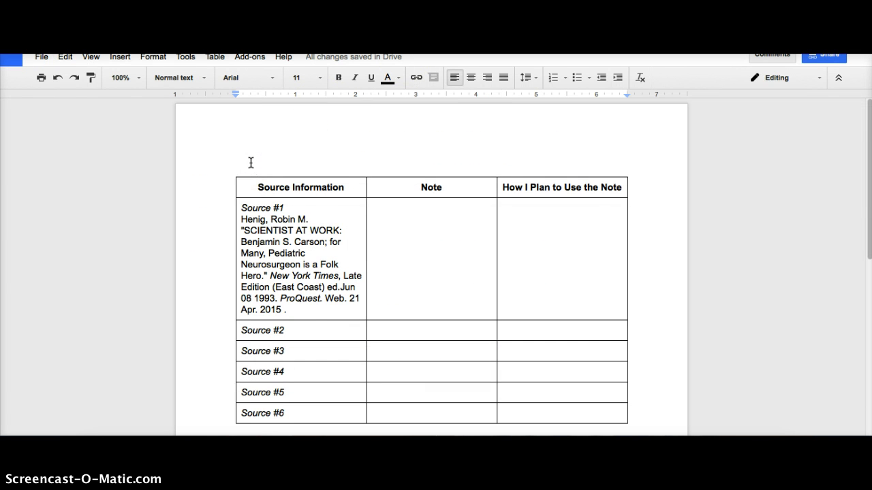
key("Return")
type("Essay Option")
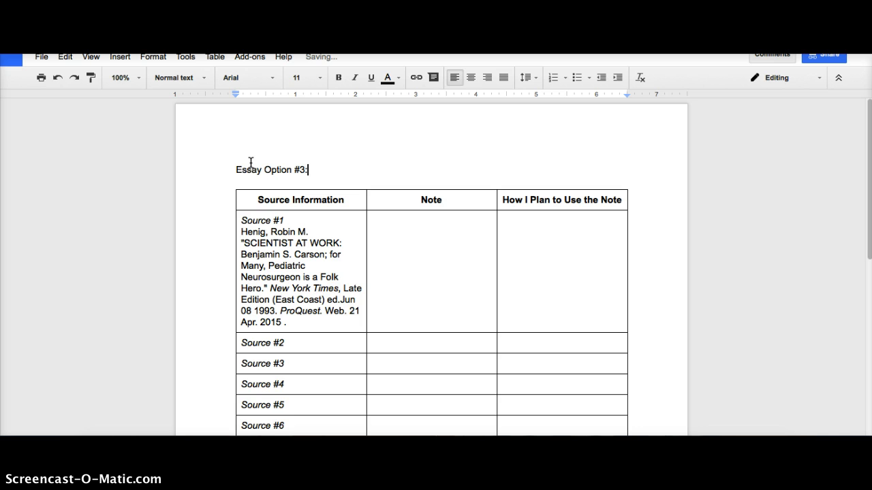
type("#3: Compare/contrast on")
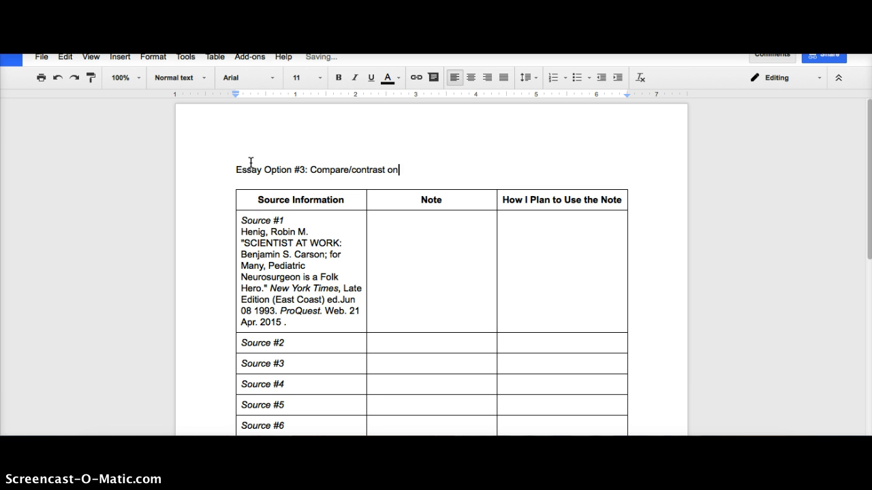
type("e hero's internal and extr")
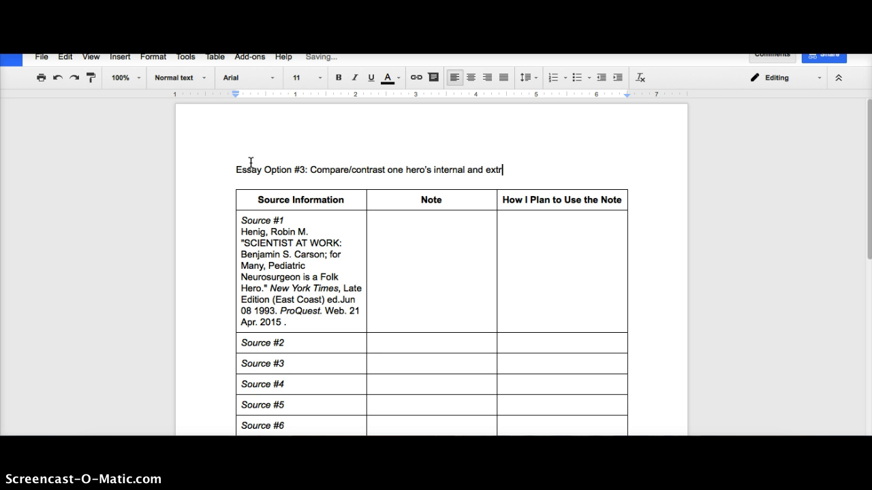
key("BackSpace")
type("ernal journies")
key("BackSpace")
type("s.")
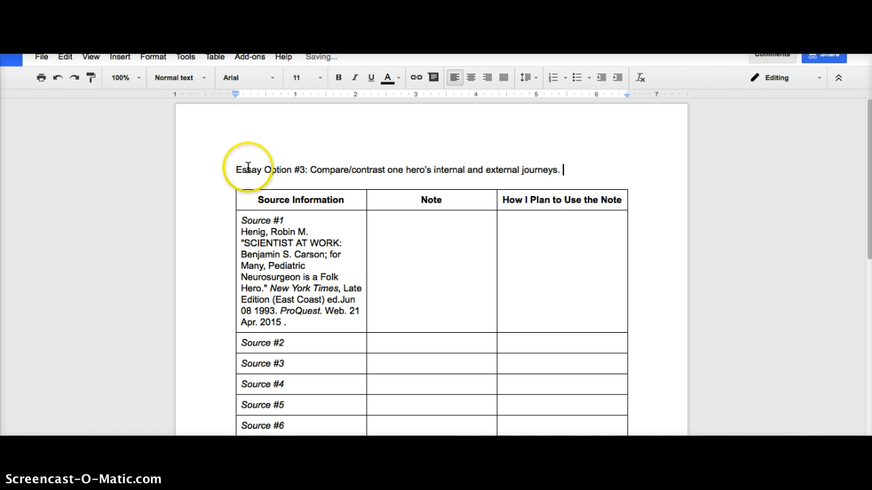
Step: Center the essay option line above the table and make it bold
triple_click(514, 152)
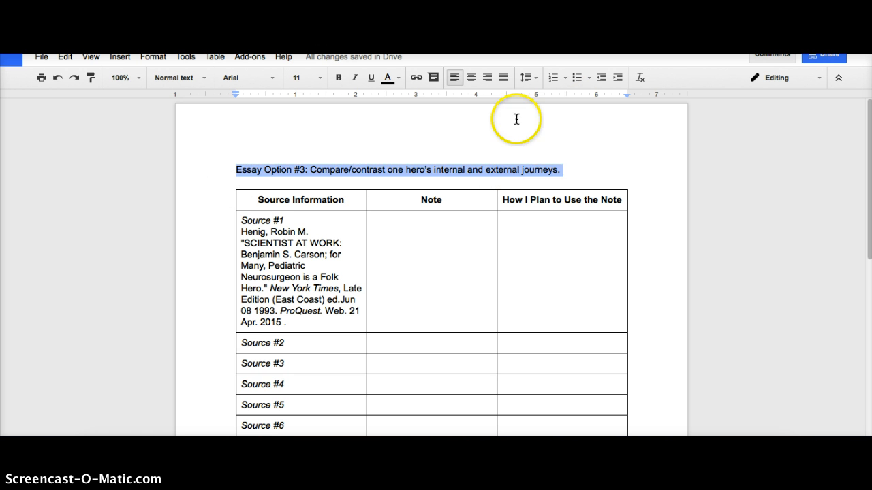
left_click(471, 79)
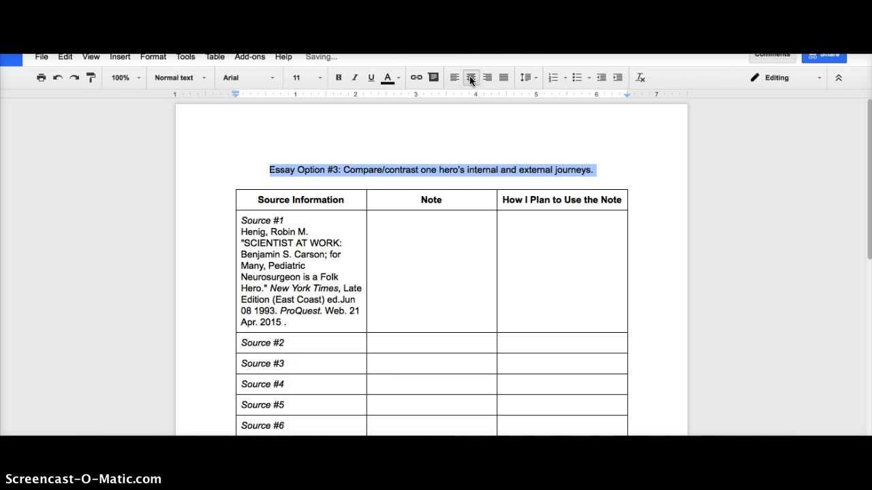
key("ctrl+b")
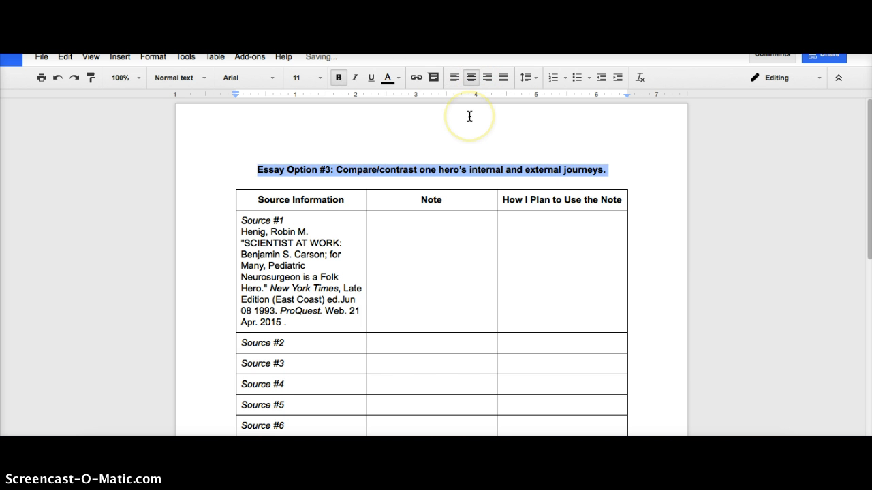
left_click(613, 169)
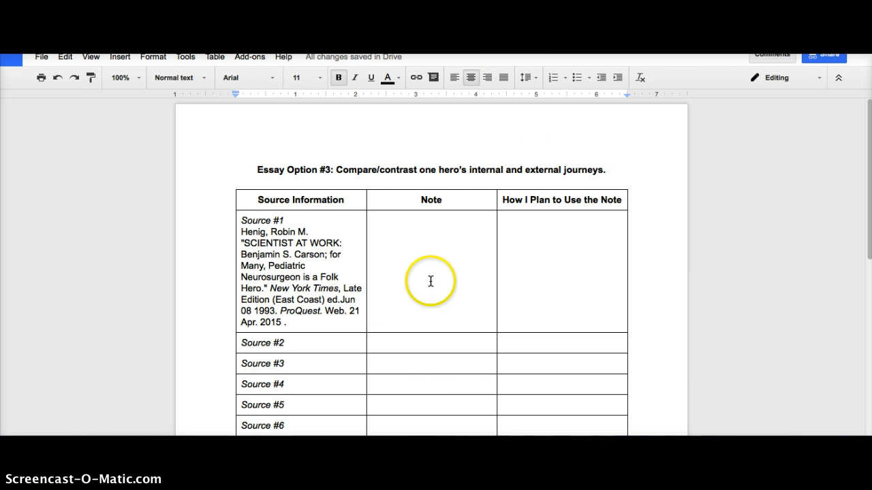
Step: Switch to the ProQuest article and copy the phrase "in 1987 successfully separated Siamese twins joined at the head" from the full text
left_click(416, 244)
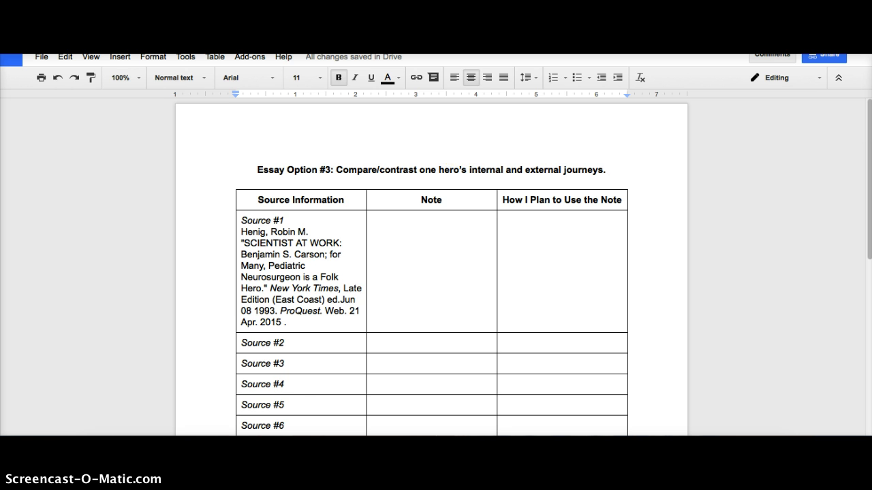
left_click(493, 54)
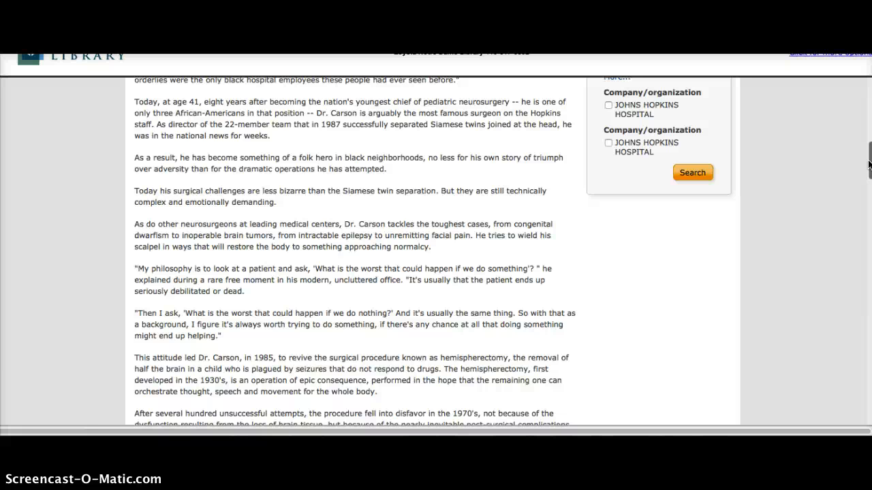
left_click(870, 163)
left_click_drag(870, 163, 869, 159)
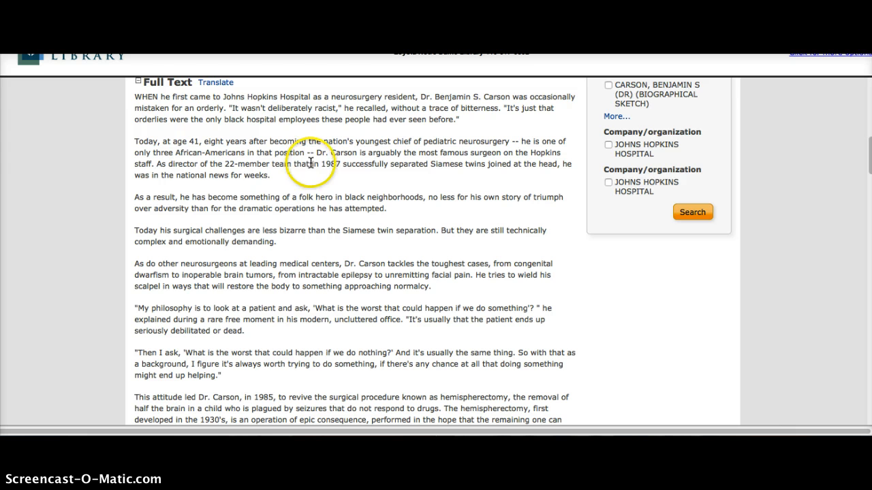
left_click_drag(313, 164, 555, 166)
key("ctrl+c")
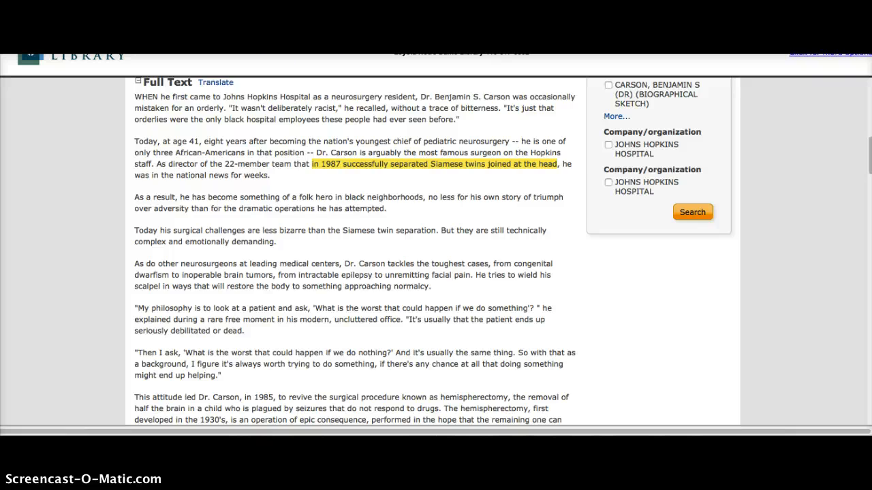
Step: Return to the Google Docs table and paste the copied phrase in quotation marks into the Source #1 Note cell
key("ctrl+Tab")
left_click(404, 224)
type("\"")
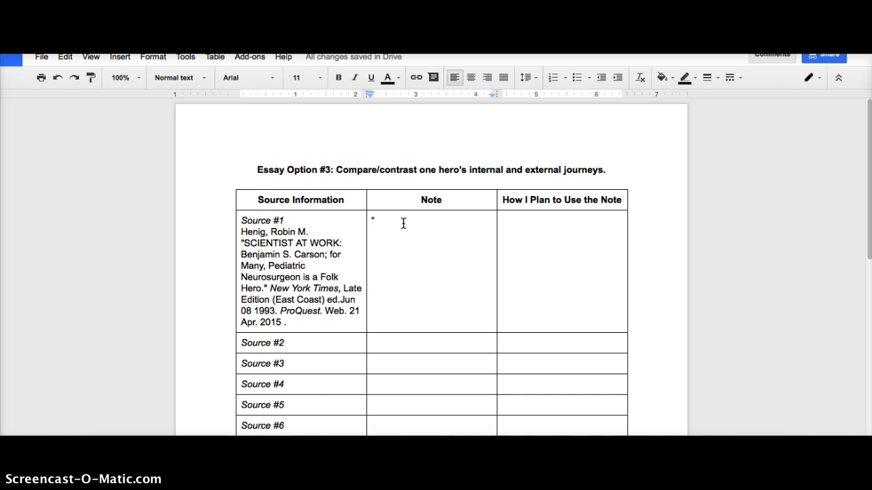
key("ctrl+v")
type("\"")
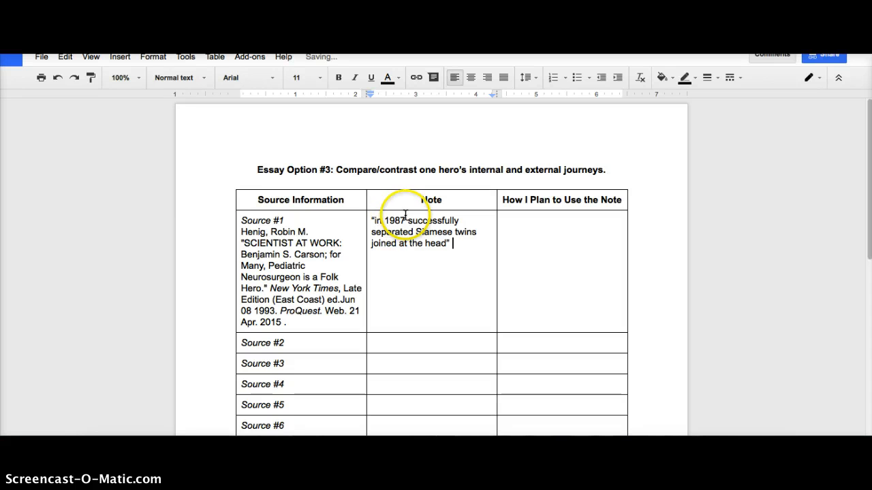
Step: Insert "[he]" after "1987" in the quotation and add a period before its closing quotation mark
left_click(407, 220)
type(",")
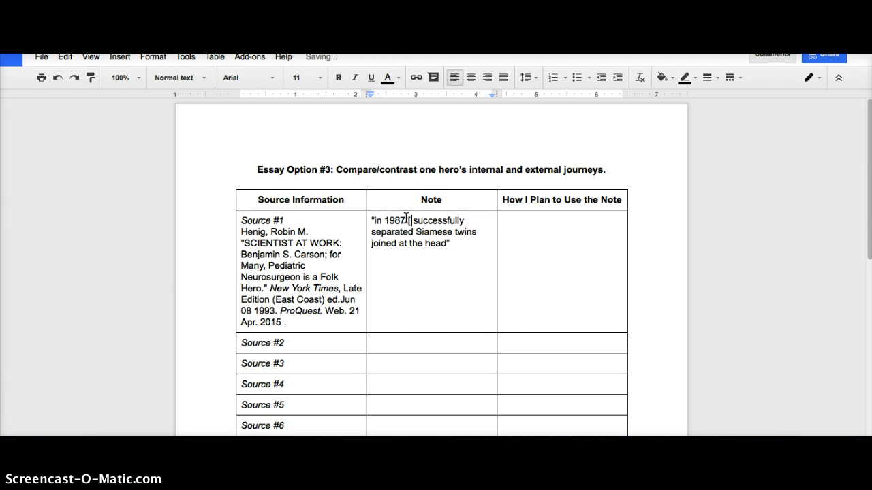
type("[he]")
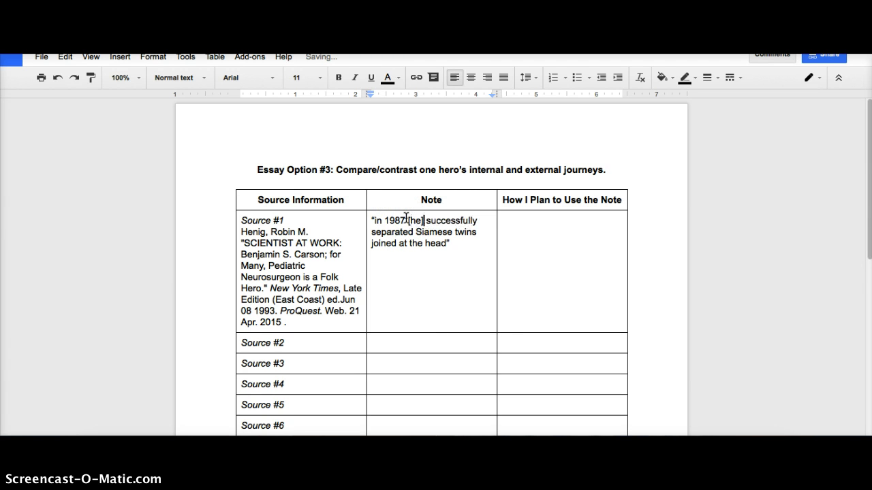
key("Down")
key("Down")
key("Right")
key("Right")
key("Right")
key("Right")
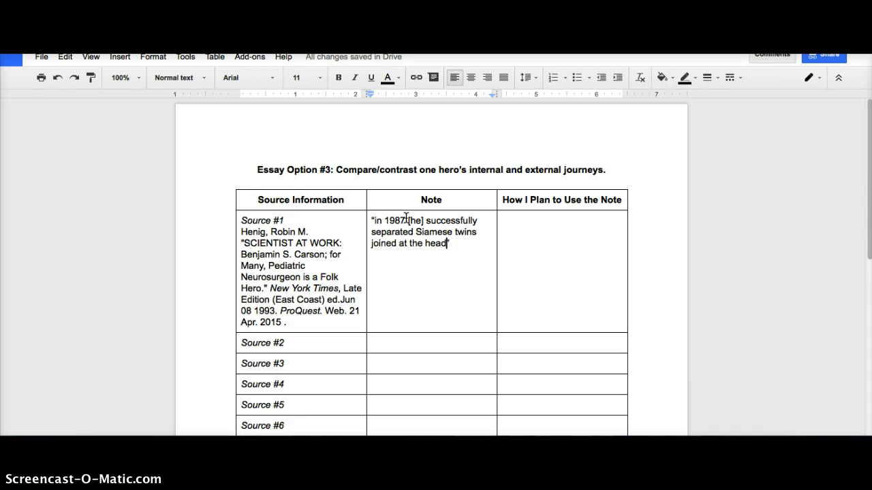
type(".")
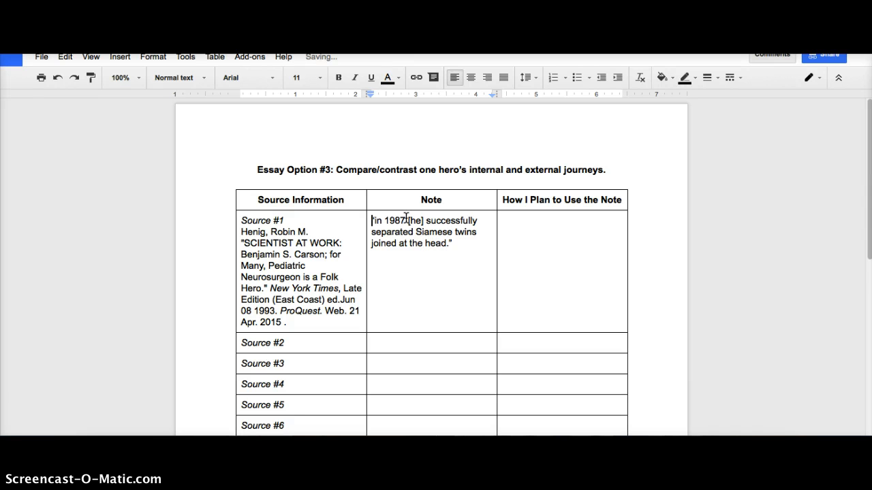
Step: Capitalize the first word of the quotation so that it reads "In"
key("Right")
key("Right")
key("BackSpace")
type("I")
key("Down")
key("Down")
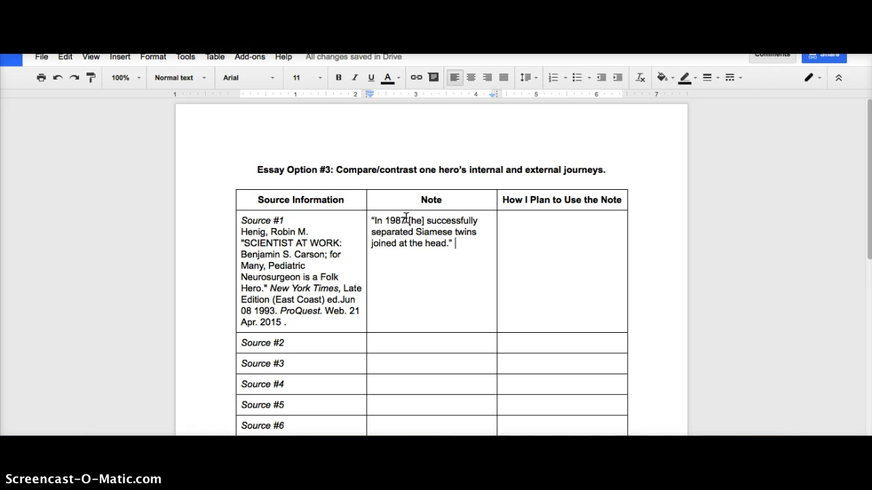
key("Up")
key("Up")
key("Left")
key("Left")
key("Left")
key("Left")
key("Left")
key("Left")
key("Left")
key("Left")
key("shift+Left")
key("shift+Left")
key("shift+Left")
key("Down")
key("Down")
key("Down")
key("Up")
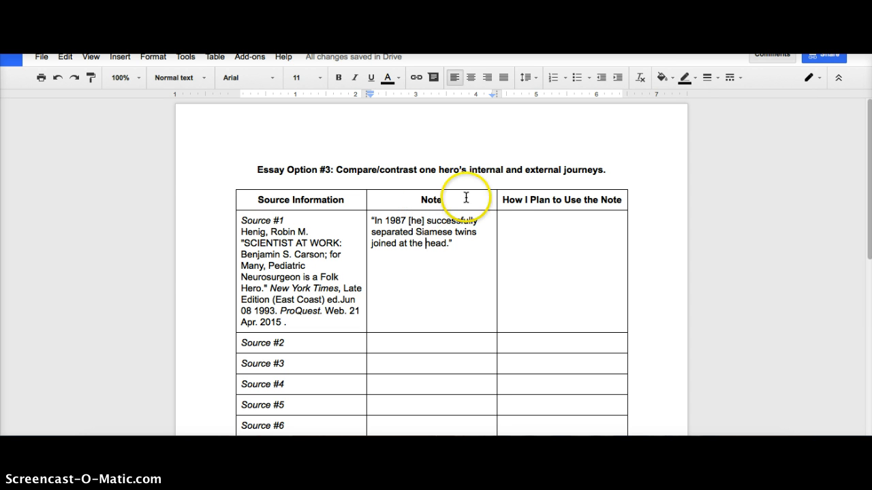
left_click(505, 219)
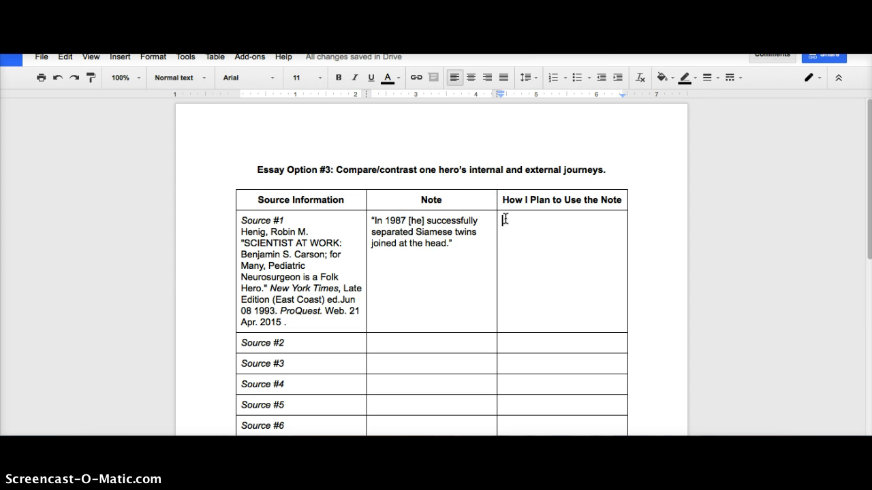
Step: Add the line "Internal Journey = characteristics and values" below the essay option heading
left_click(612, 171)
key("Return")
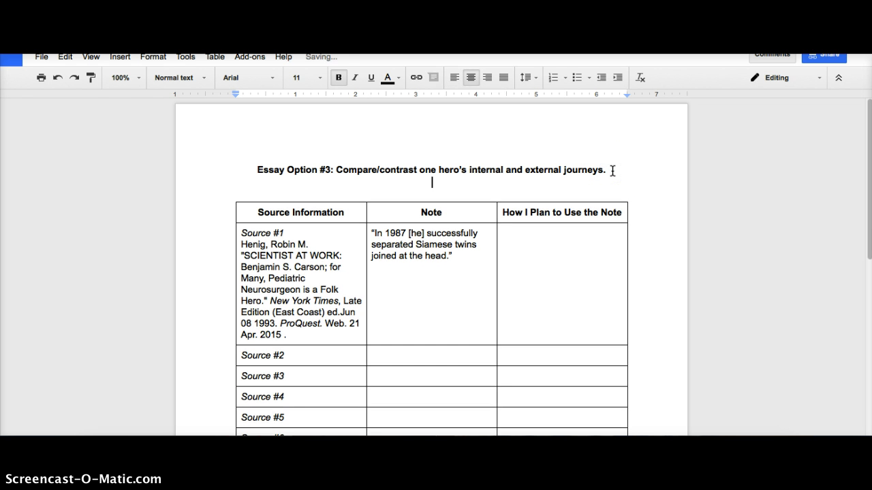
type("Internal Journey = ")
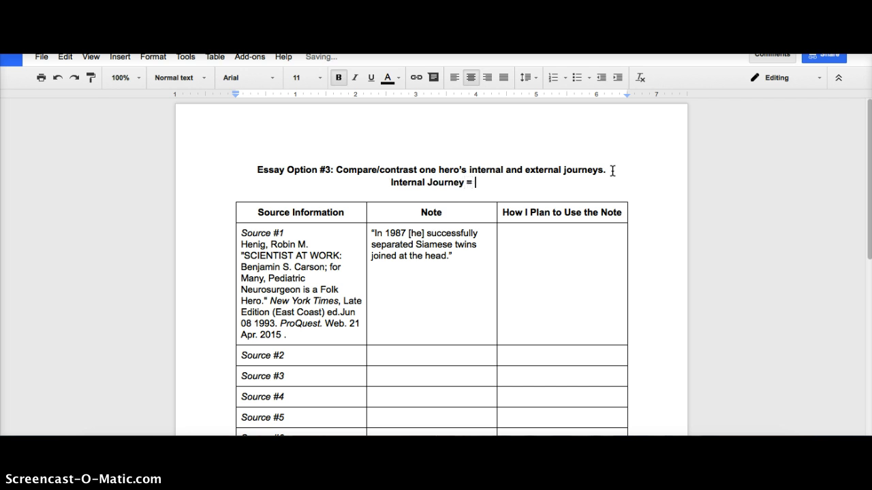
type("charac")
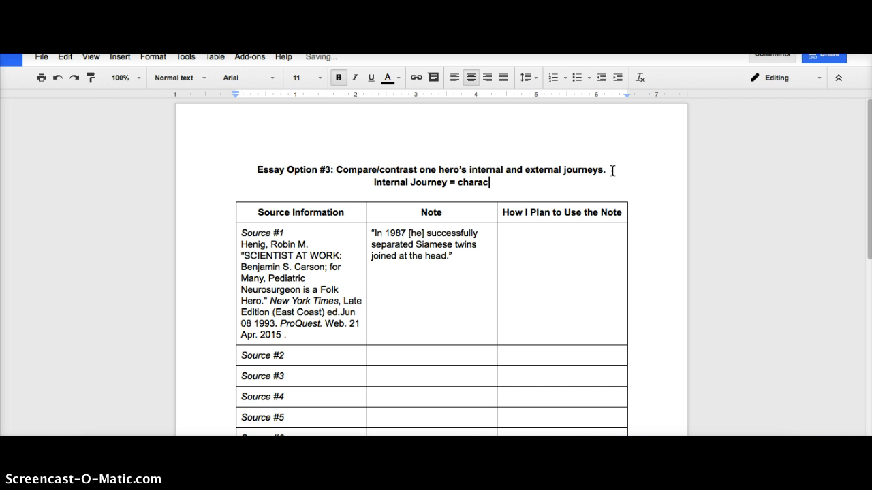
type("teristics, ")
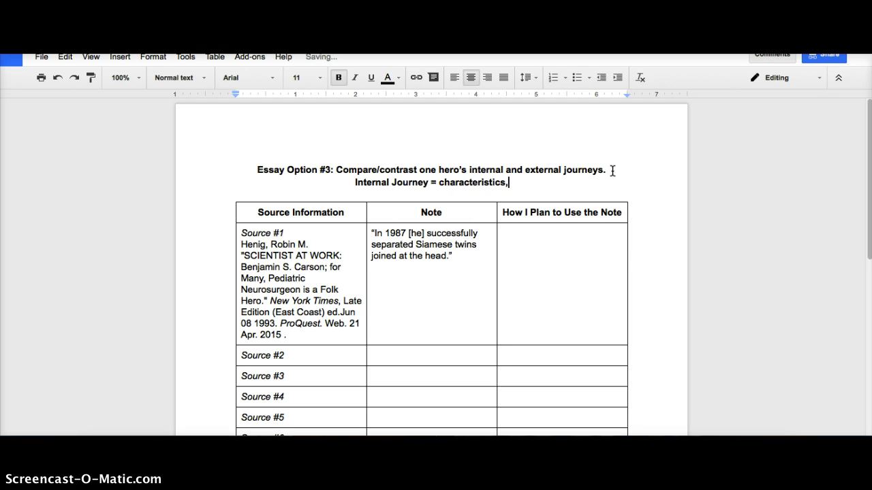
type("values")
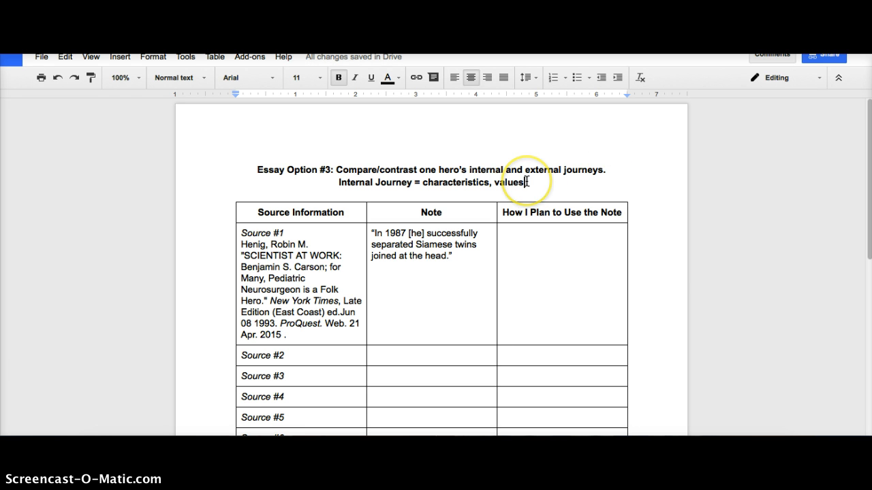
left_click(493, 182)
key("BackSpace")
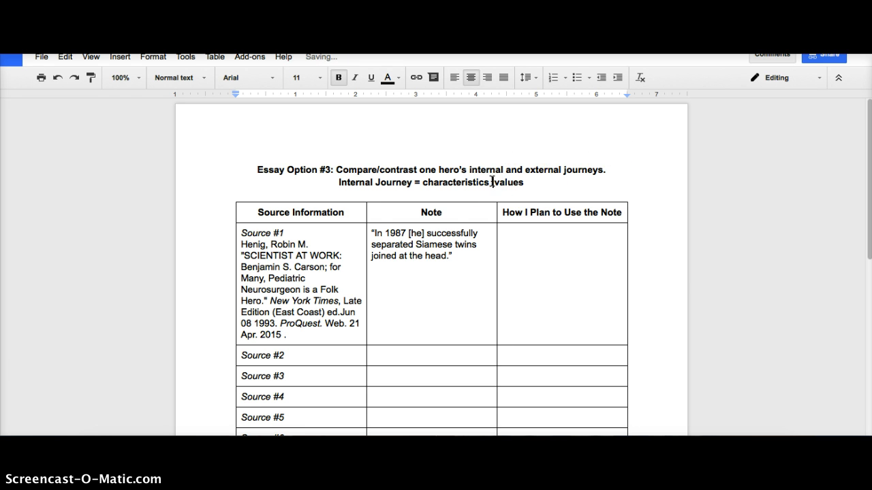
type("and")
key("End")
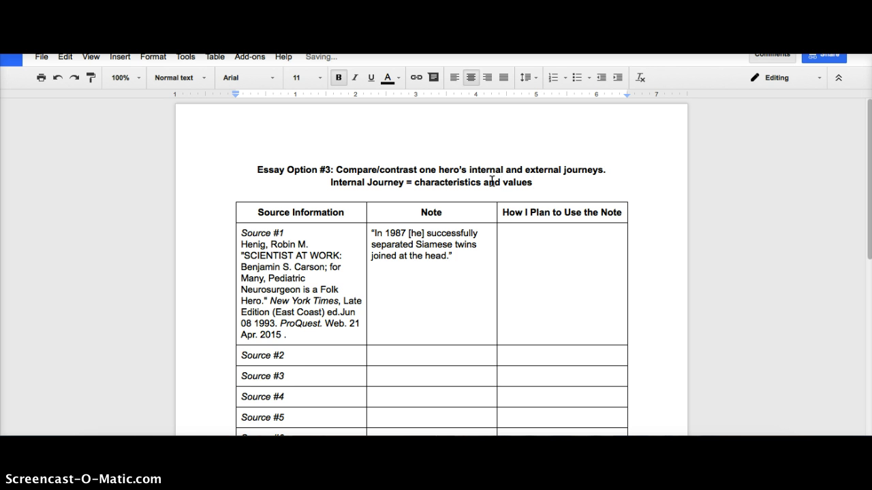
Step: Add the line "External Journey = adversity and accomplishments" beneath the internal journey line
key("Return")
type("External ")
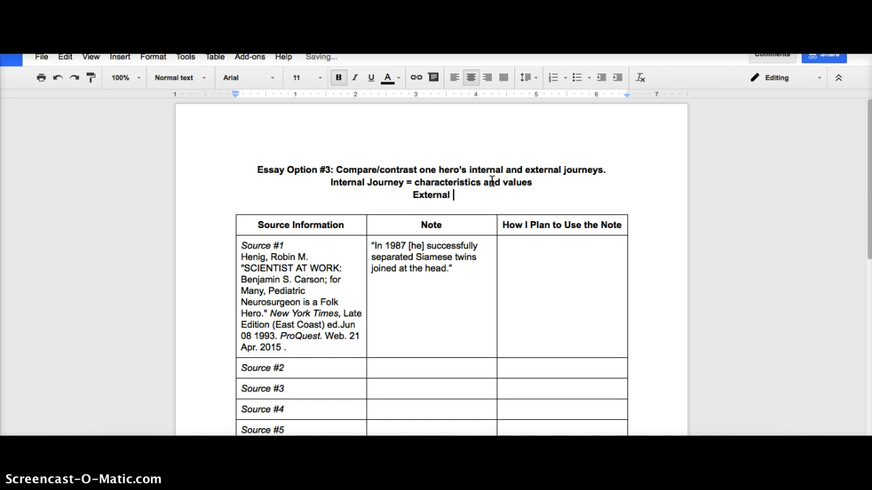
type("Journ")
key("BackSpace")
key("BackSpace")
type("urney ")
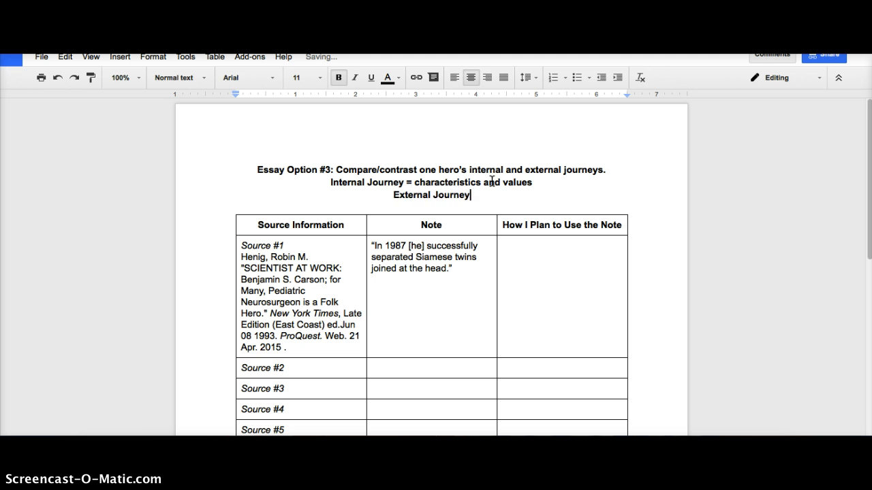
type("= adv")
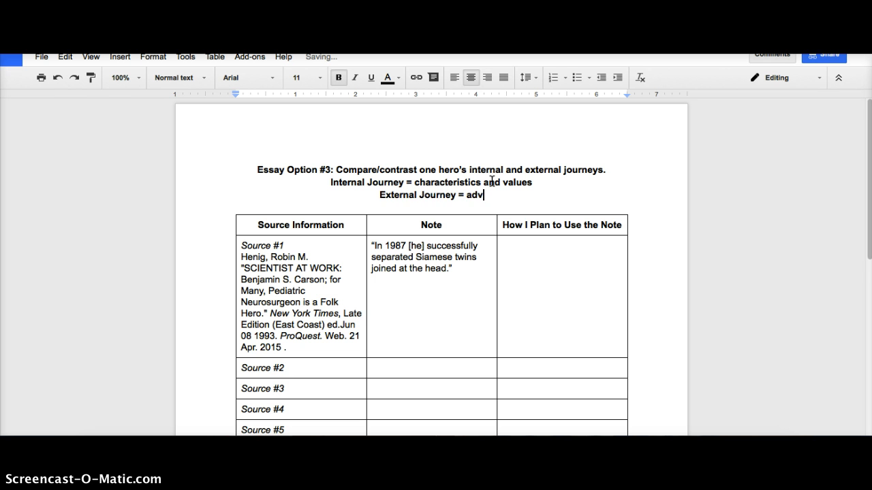
type("ersity ")
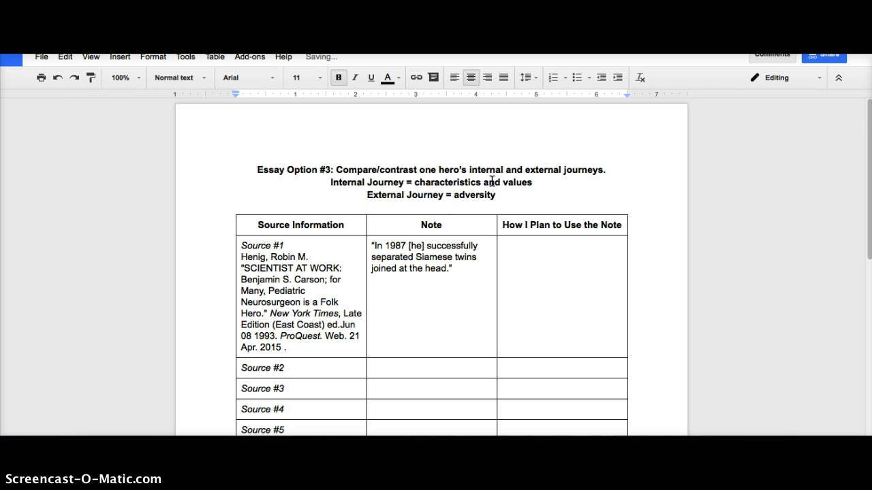
type("and accomplih")
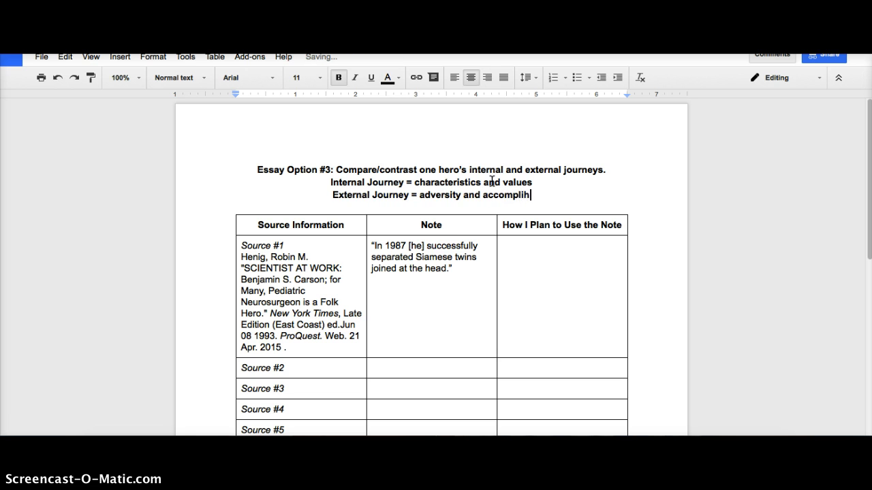
key("BackSpace")
type("shments")
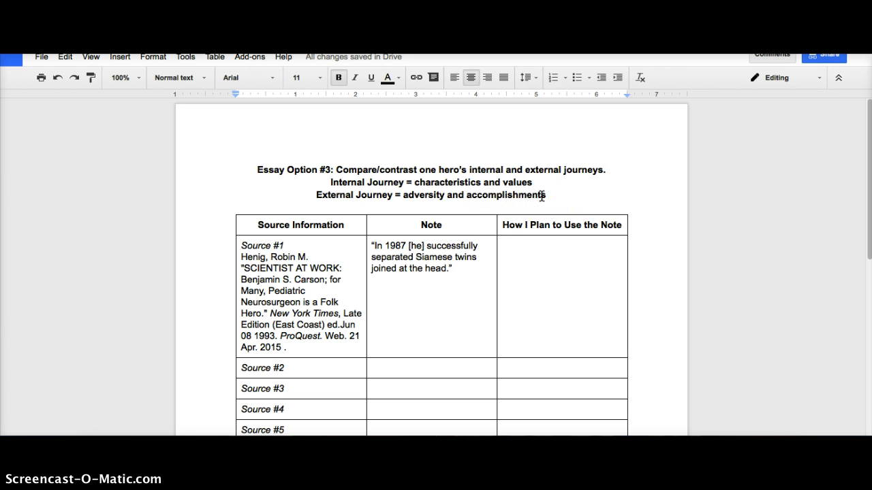
Step: Start Source #1's entry under How I Plan to Use the Note with "External journey -- accomplishment for the medical community"
left_click(515, 246)
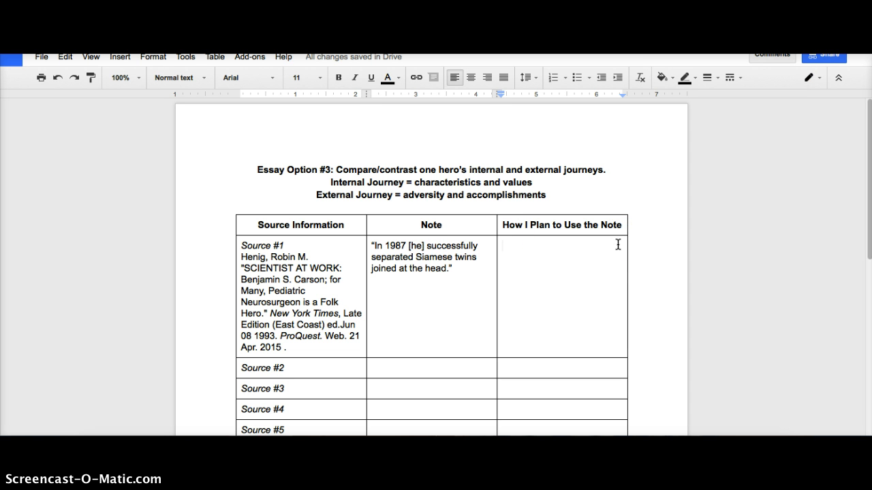
type("Extern")
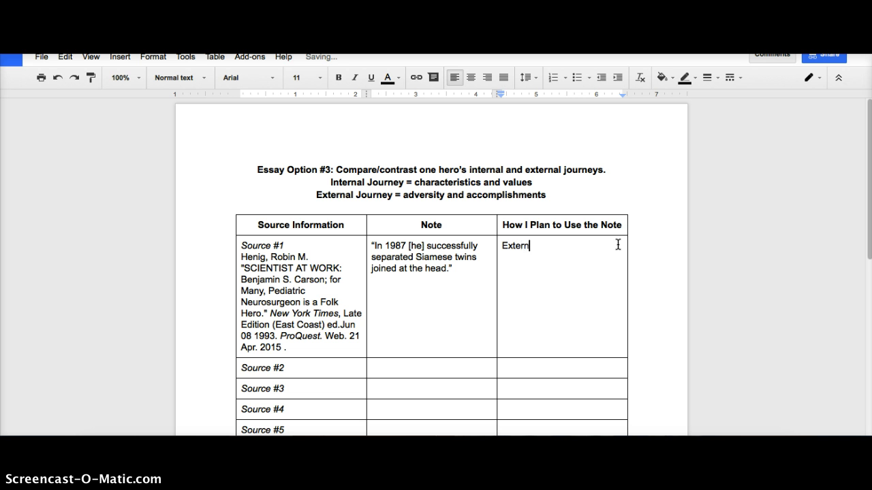
type("al journey -- acom")
key("BackSpace")
key("BackSpace")
type("complishment")
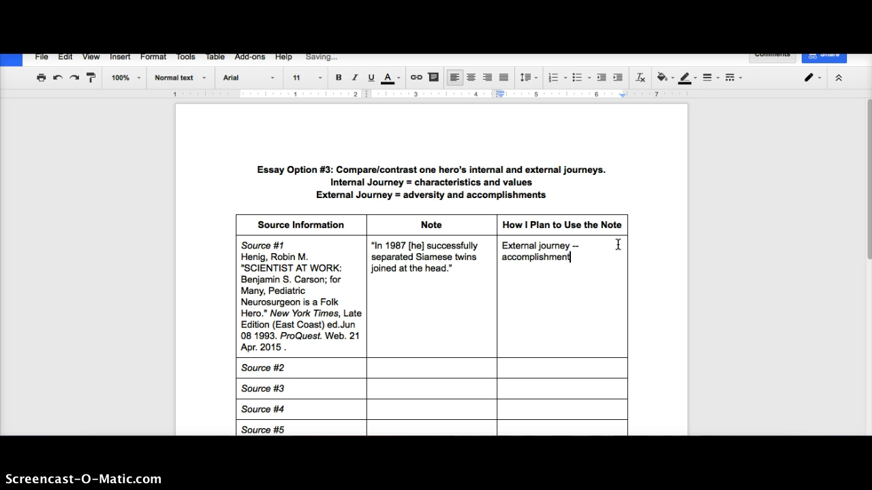
type(" for the medical communit")
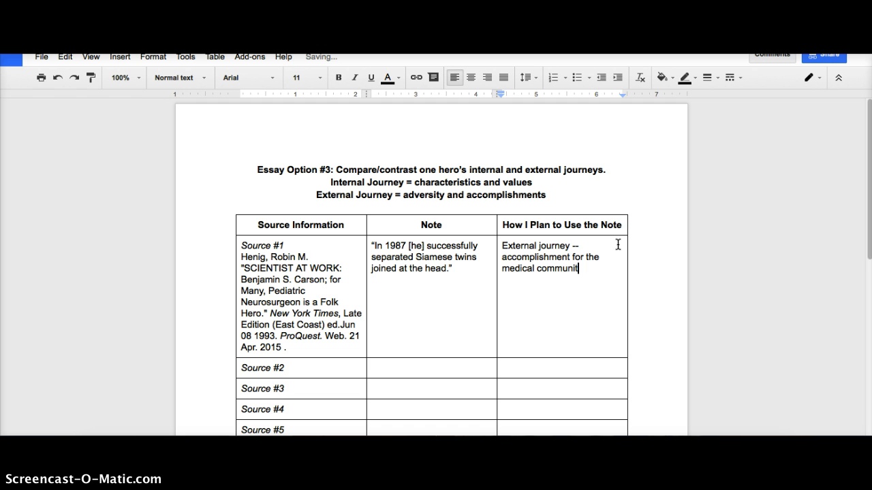
Step: Extend Source #1's planned use with ", and especially impressive that he separated Siamese twins at a very critical part of the body"
type("y, and especially impressi")
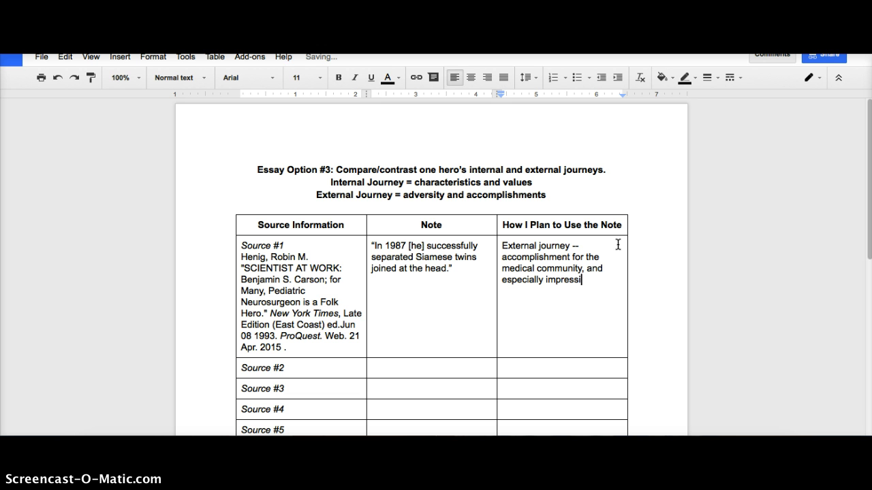
type("ve that he separated S")
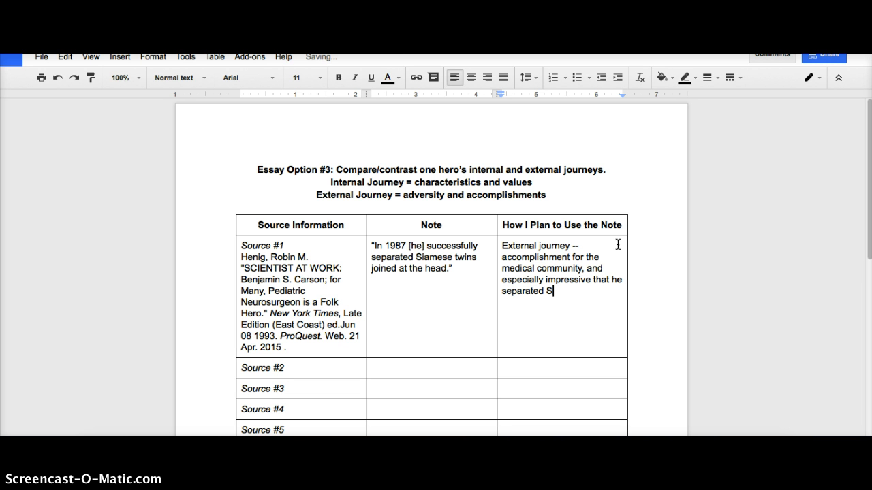
type("iamese twins at a very critical")
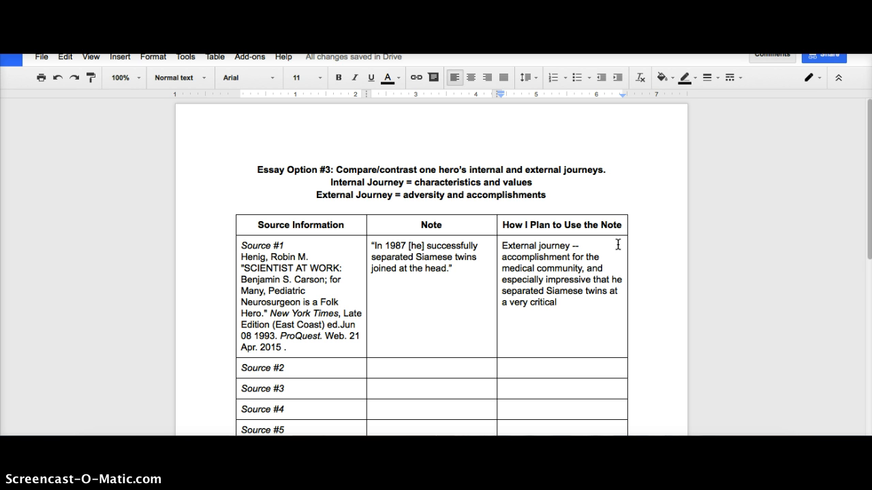
type("part of the body")
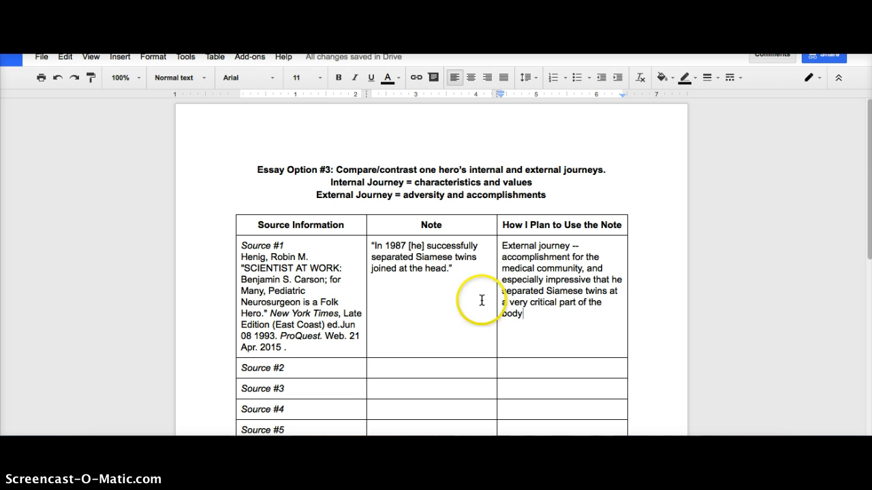
Step: Turn Source #1's note and its planned use into lettered lists, each starting with "a."
left_click(368, 245)
type("a.")
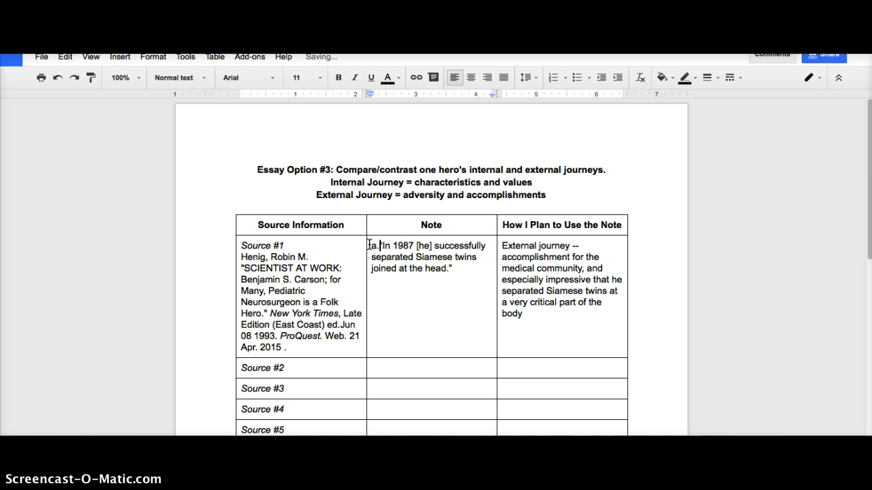
left_click(503, 245)
type("ad")
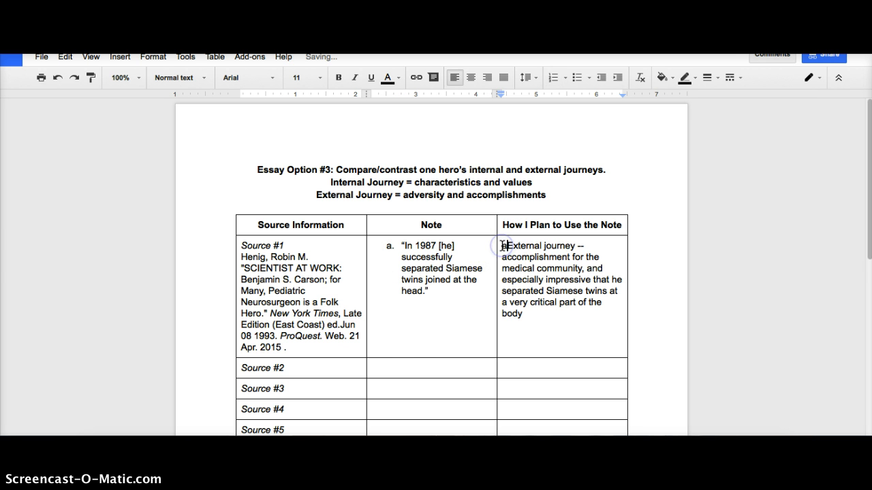
type(".”")
Step: Copy the article passage from "Dr. Carson tackles the toughest cases" through "unremitting facial pain." into Source #1's notes as item b
left_click(446, 325)
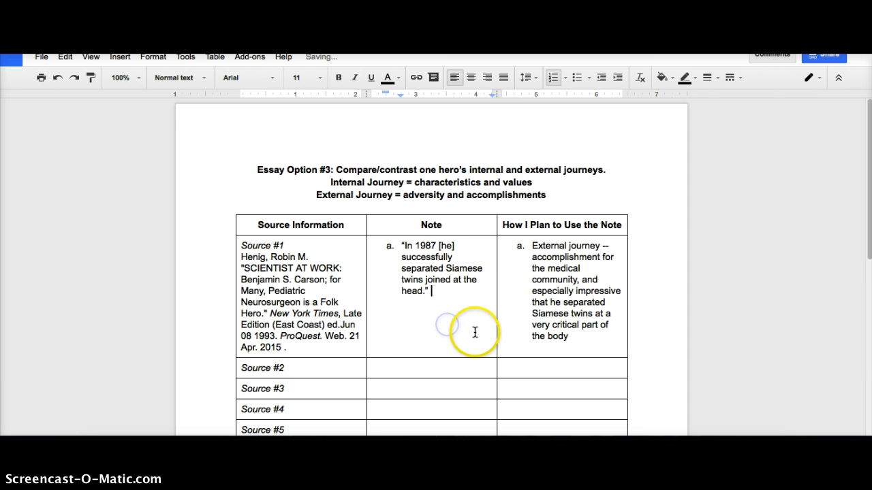
key("Return")
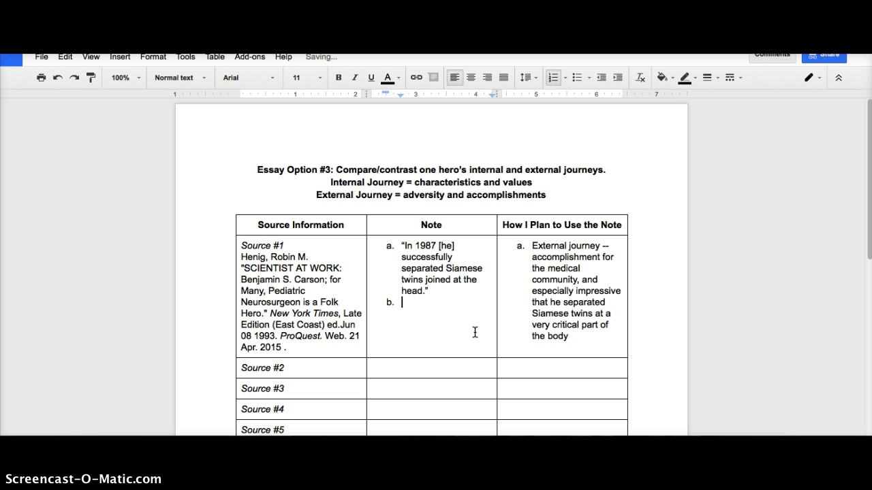
left_click(528, 53)
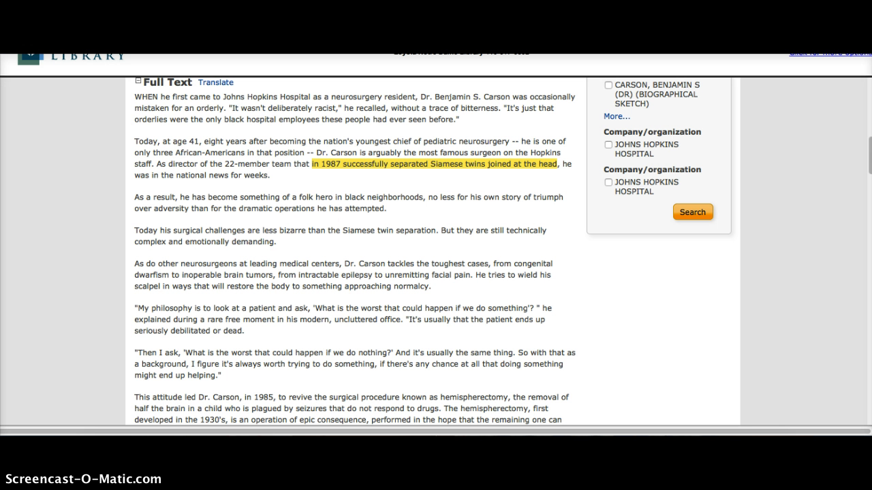
left_click(335, 203)
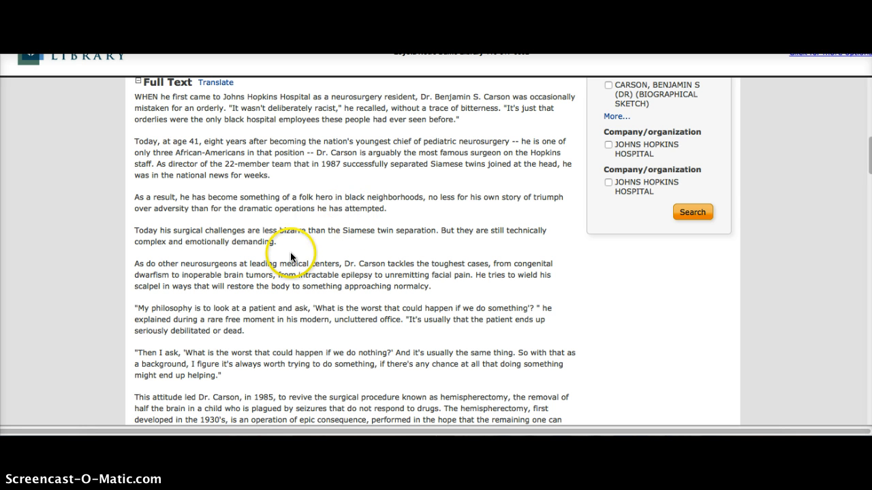
left_click_drag(344, 263, 474, 276)
key("ctrl+c")
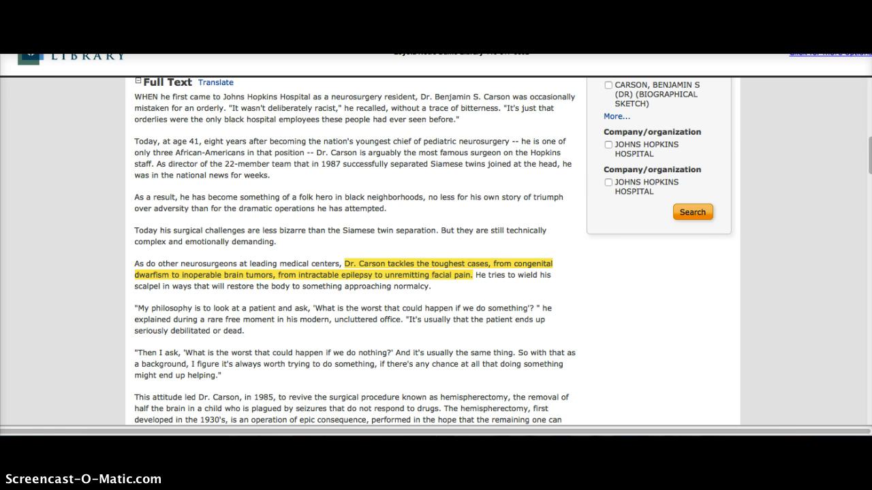
key("ctrl+Tab")
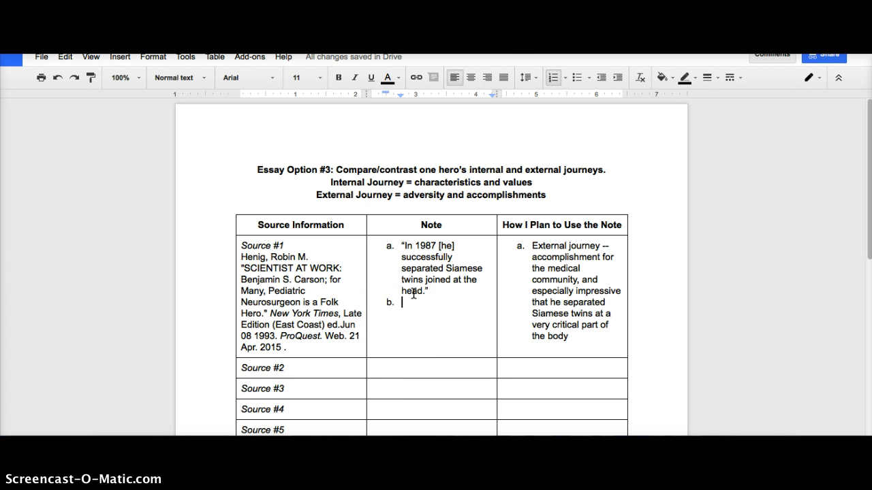
key("ctrl+v")
Step: Add planned use b: "Internal journey -- shows that he is willing to take on challenges that others might not be so willing to face"
left_click(575, 338)
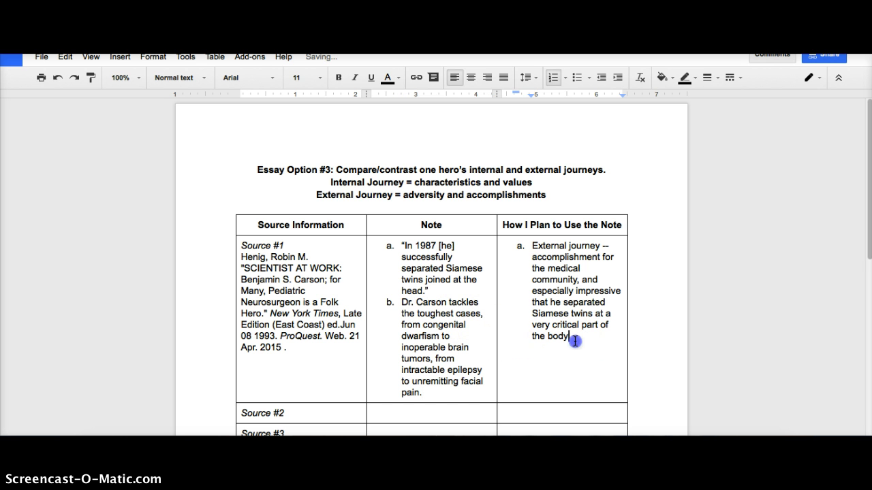
key("Return")
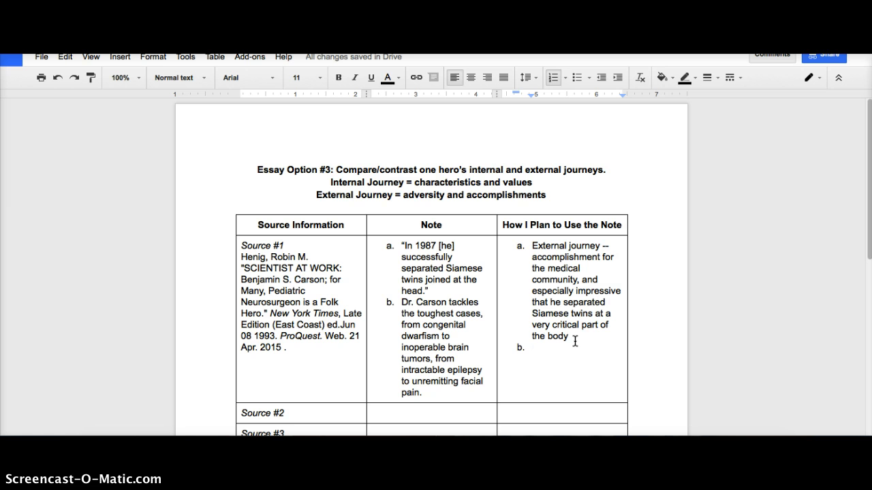
type("Internal journey --")
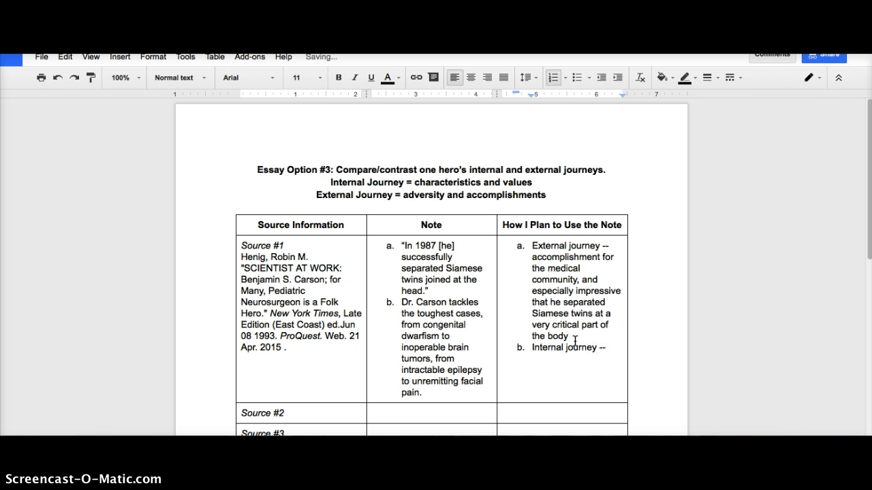
type("shows that he is willing to take")
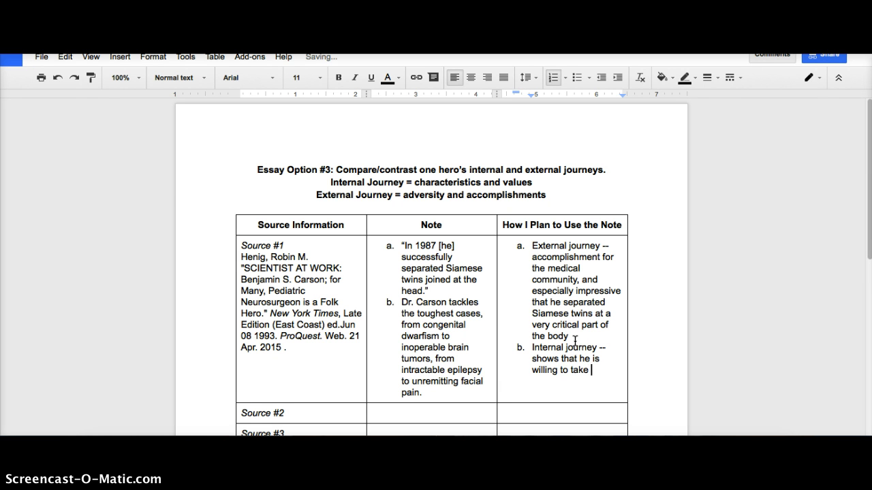
type(" on challenges that")
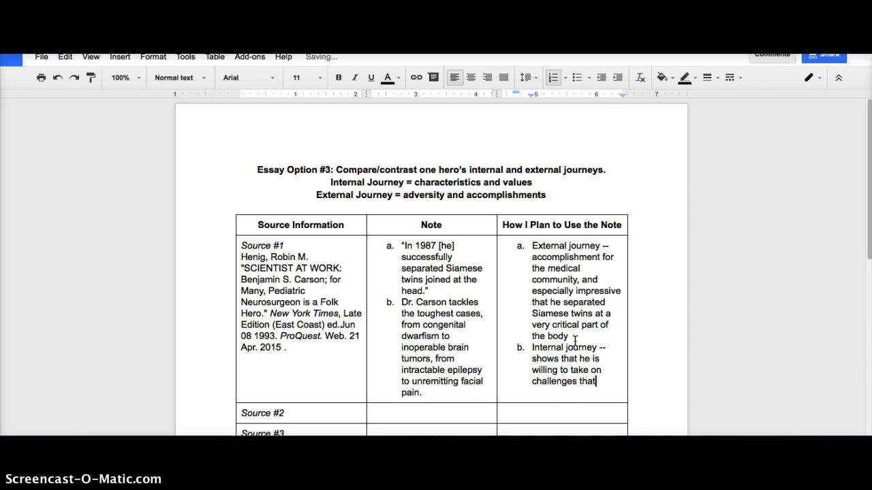
type(" others might not be s")
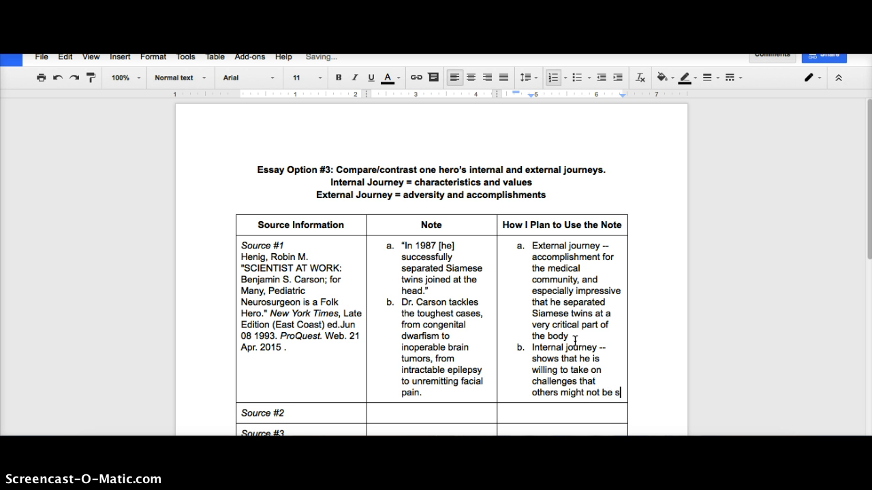
type("o willing to ")
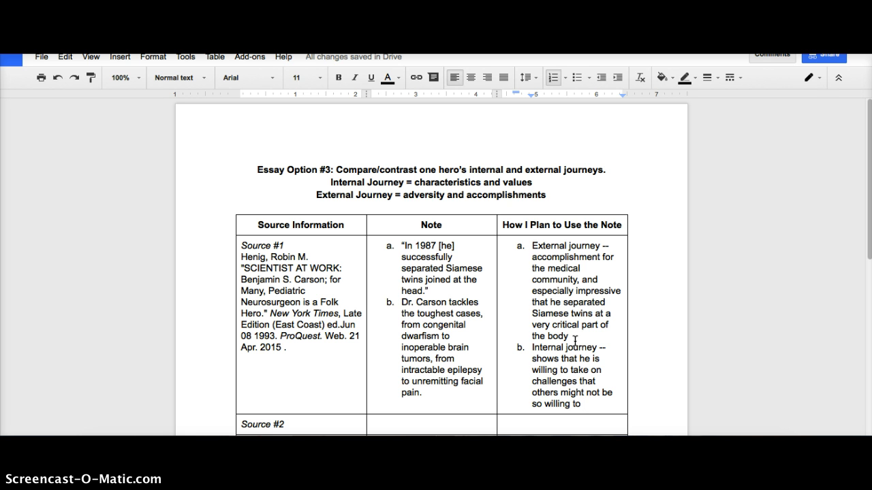
type("face")
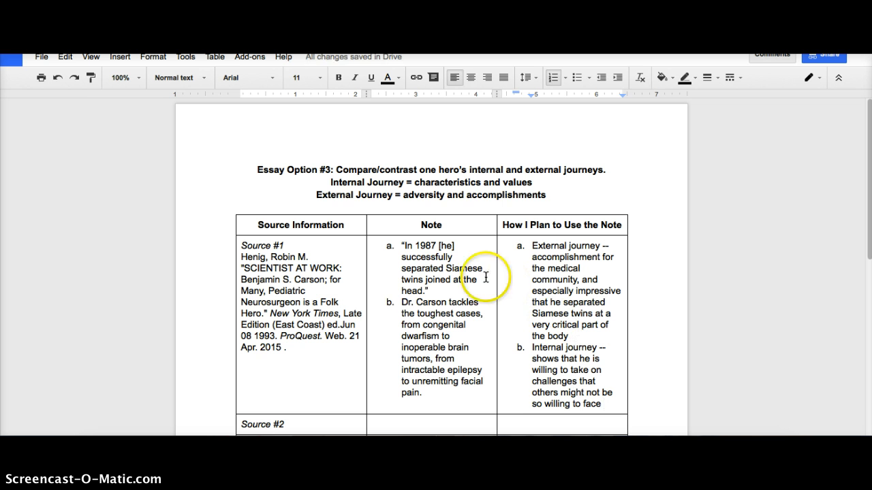
Step: Enclose note b, the passage about the toughest cases, in quotation marks
left_click(401, 302)
type("\"")
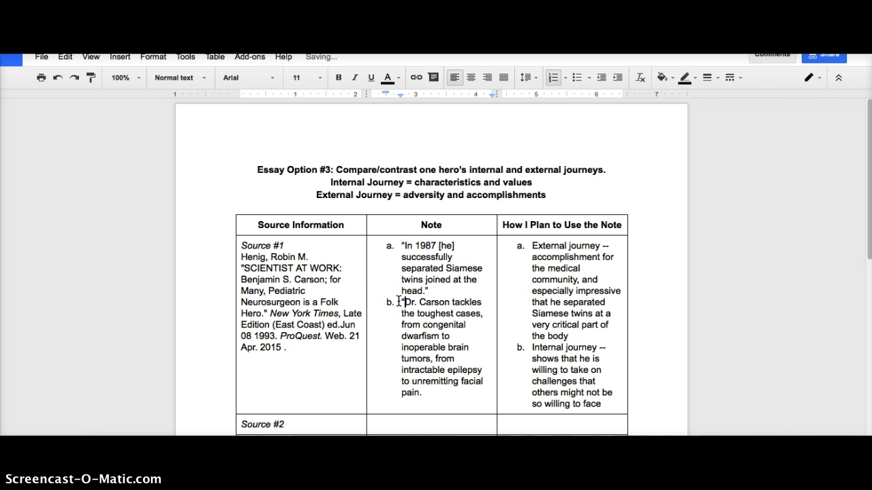
left_click(422, 392)
type("\"")
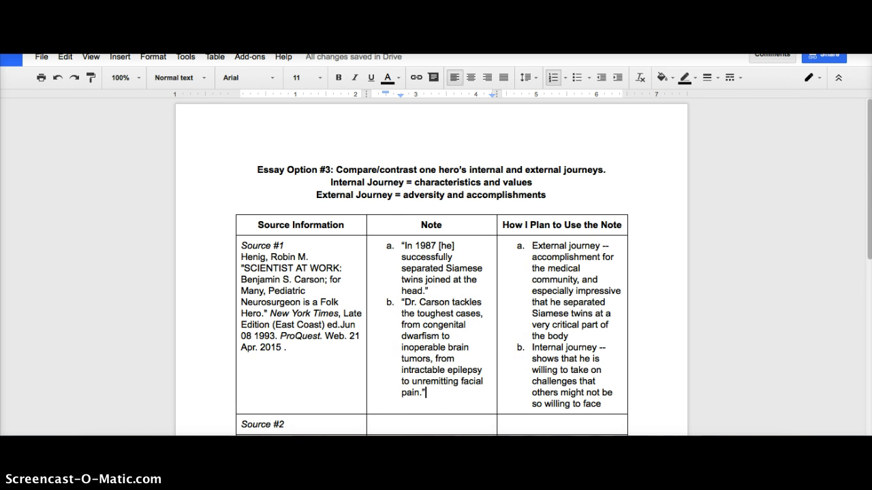
scroll(431, 272, "down", 2)
scroll(431, 272, "down", 1)
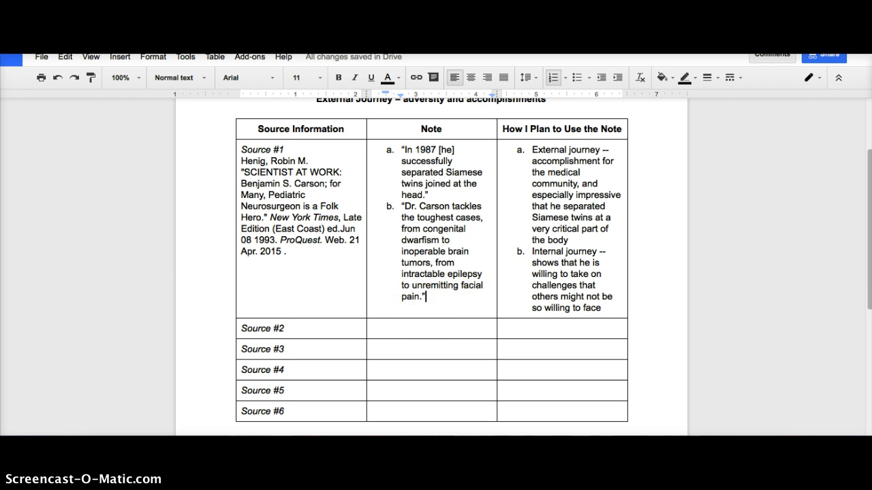
key("ctrl+Tab")
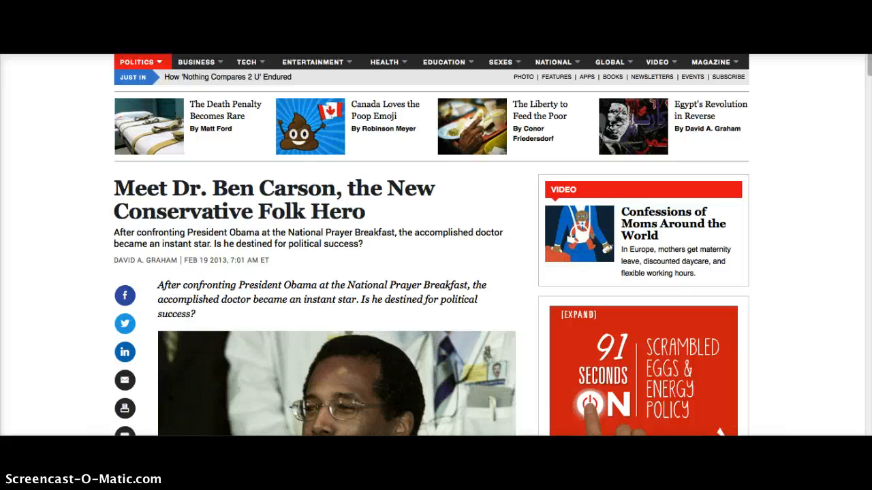
key("ctrl+Tab")
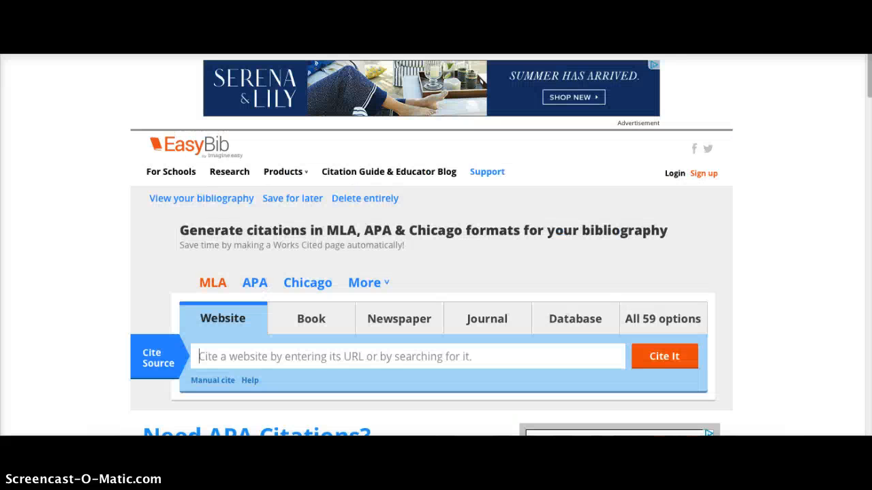
left_click(232, 358)
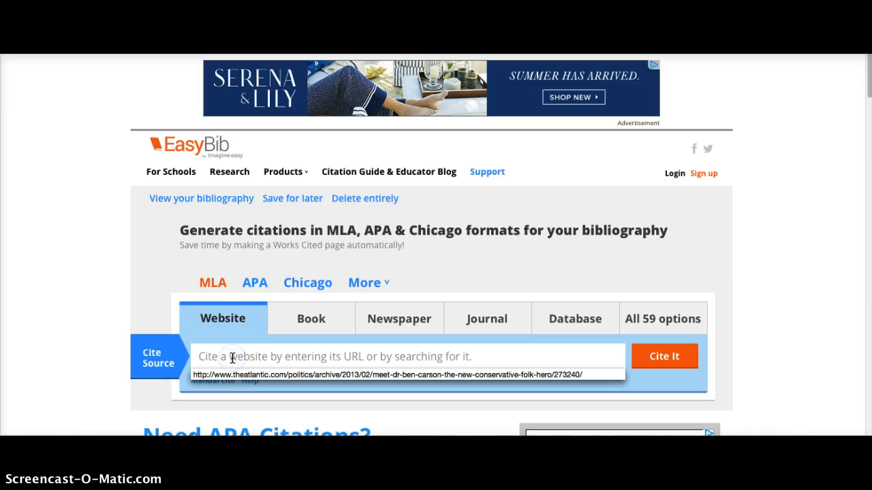
type("http://www.theatlantic.com/politics/archive/2013/02/meet-dr-ben-carson-the-new-conservative-folk-hero/273240/")
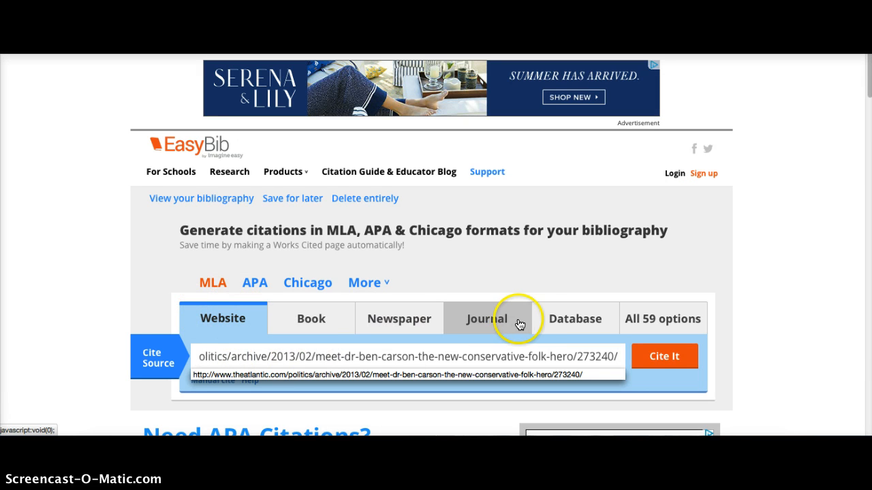
left_click(659, 357)
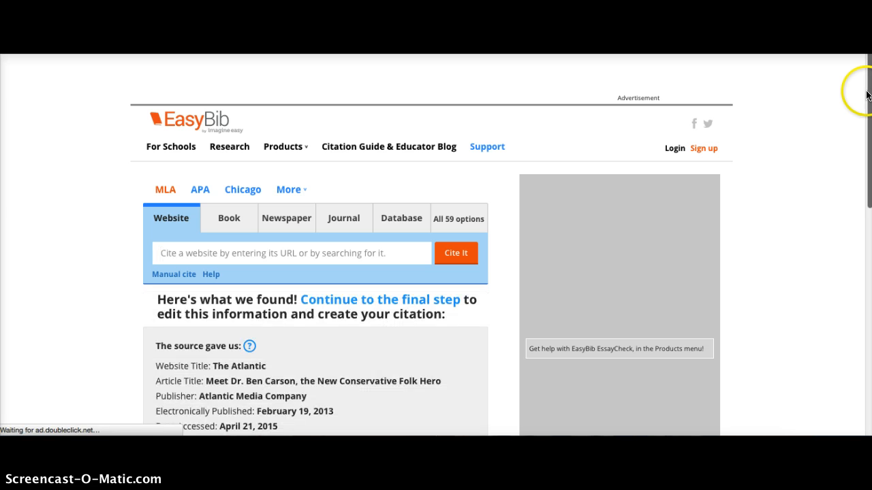
Step: Review the source details found for the Atlantic article and continue to the MLA website citation form
left_click_drag(866, 96, 867, 164)
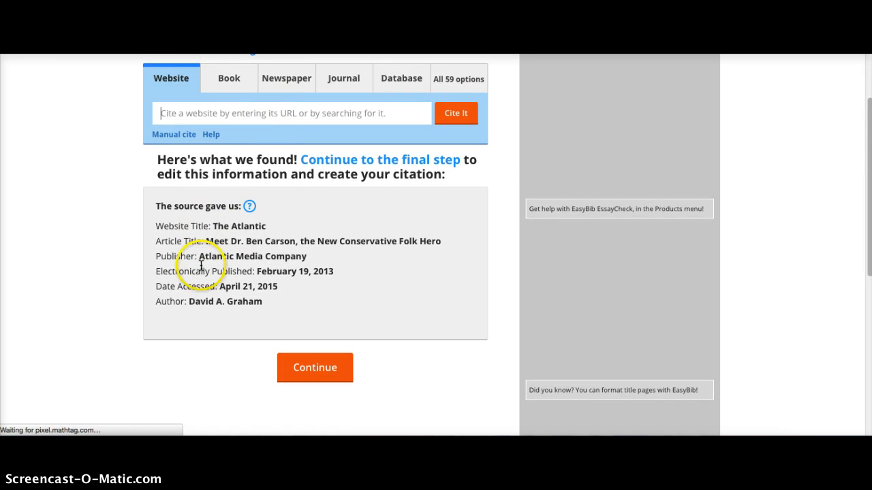
scroll(213, 259, "up", 1)
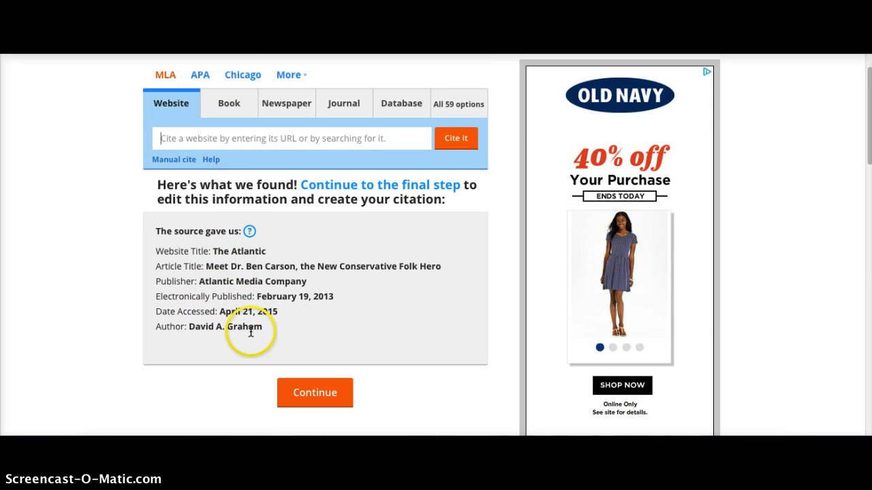
left_click(307, 393)
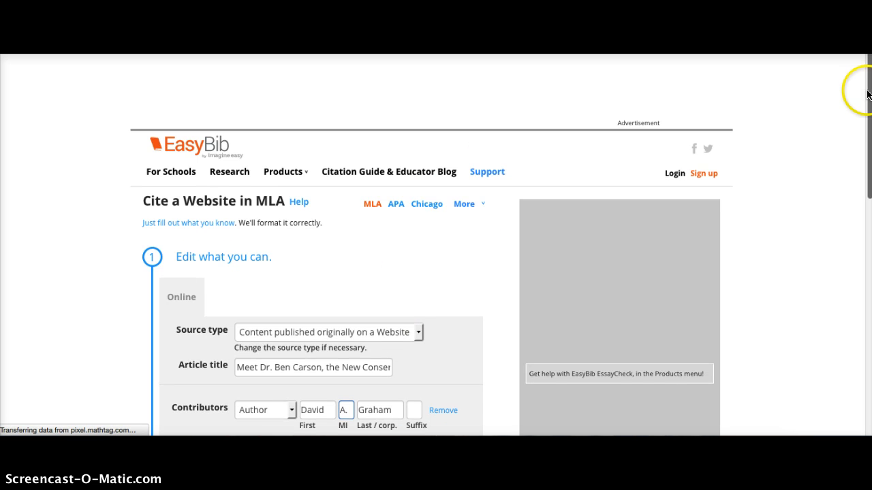
Step: Create the MLA citation for the Atlantic article with the filled-in details and copy the finished citation text
left_click_drag(869, 94, 867, 225)
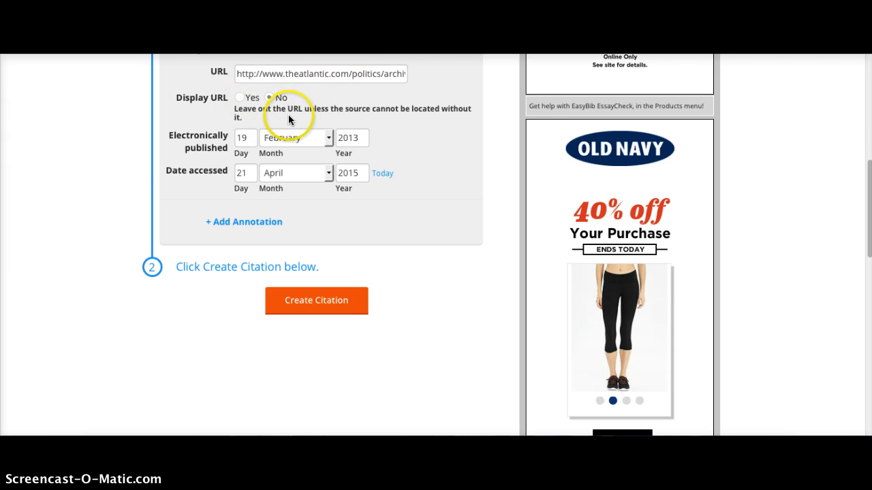
left_click(305, 303)
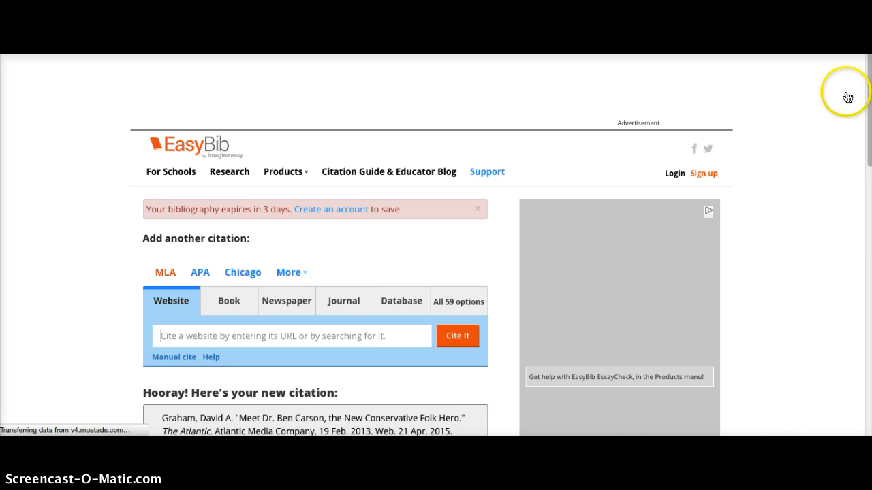
scroll(858, 141, "down", 5)
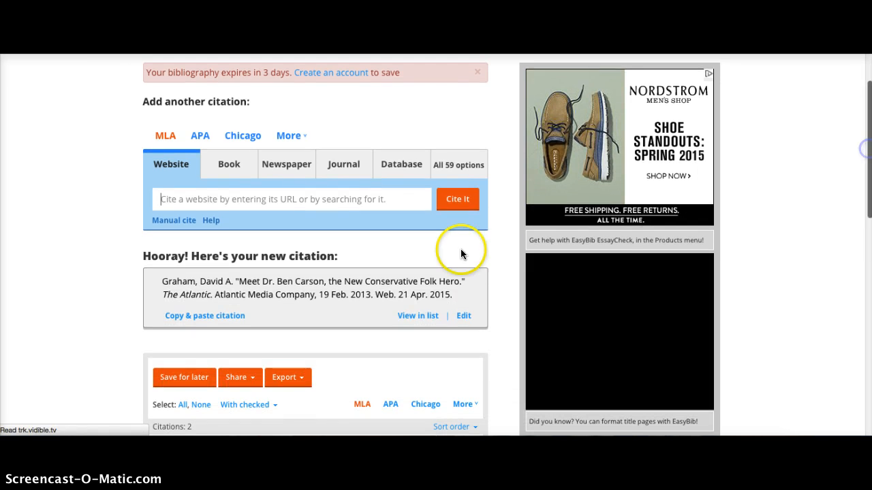
left_click_drag(455, 295, 162, 281)
key("ctrl+c")
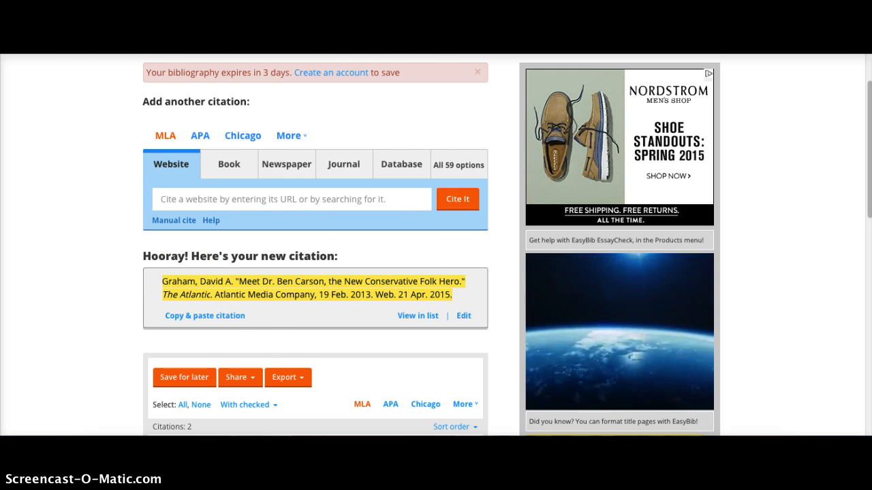
Step: Switch to the Google Docs table and paste the Atlantic citation on a new line under Source #2
left_click(402, 47)
left_click(314, 329)
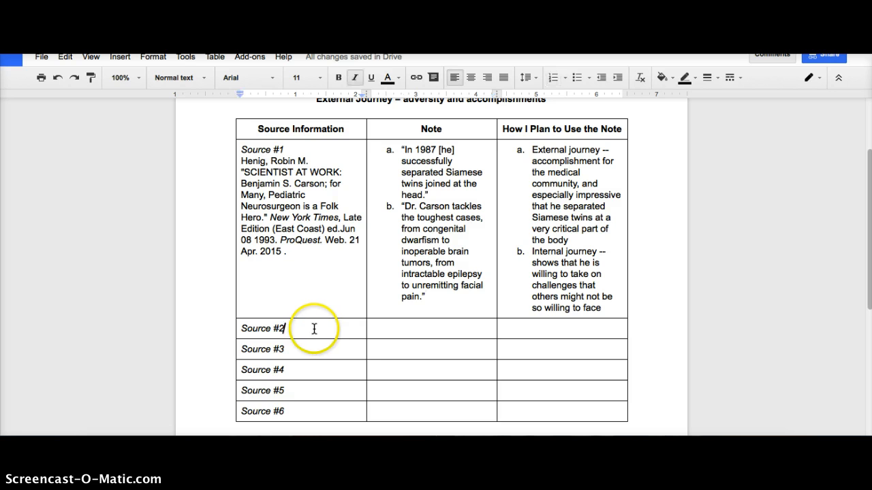
key("Return")
key("ctrl+v")
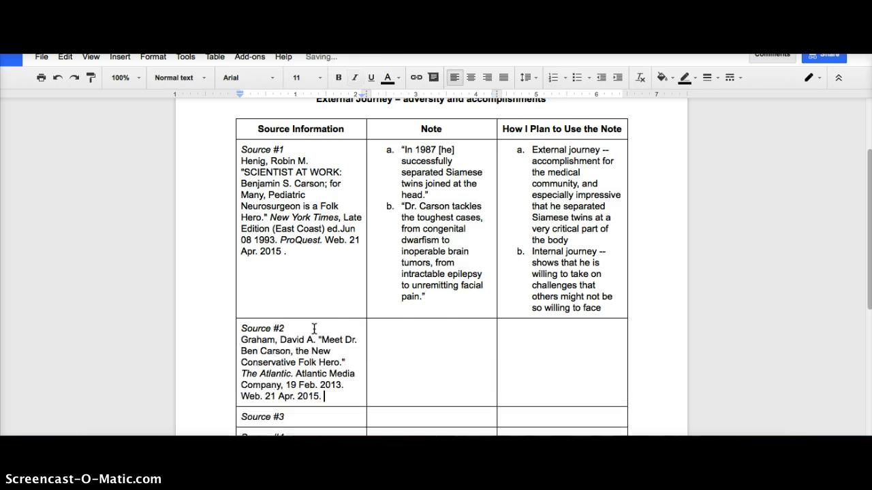
Step: Start a lettered list with item a in the Note cell of the Source #2 row
left_click(412, 331)
type("a.")
left_click(484, 317)
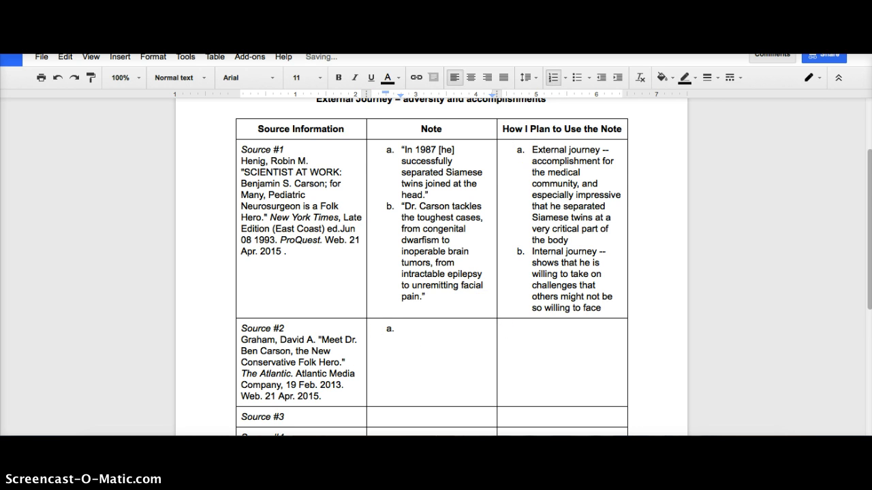
Step: Copy "Carson delivered an opening shot against "political correctness,"" from the Atlantic article into note a for Source #2
key("ctrl+Tab")
key("ctrl+Tab")
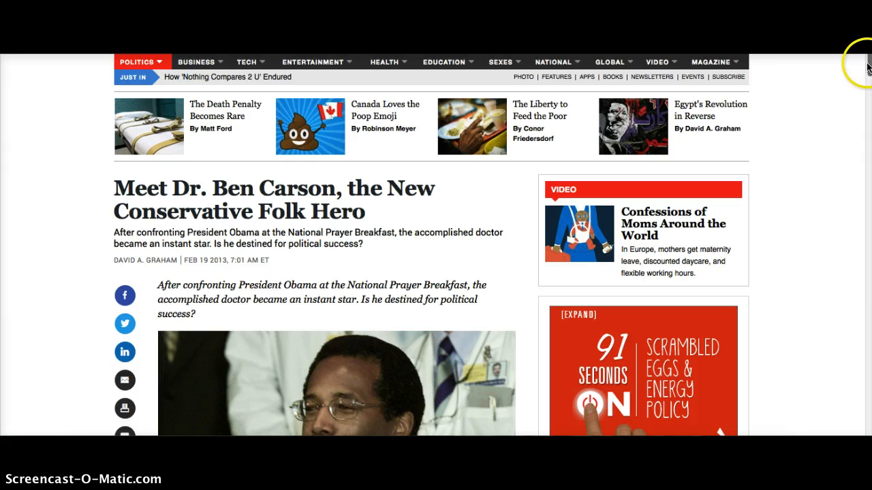
left_click_drag(866, 65, 868, 119)
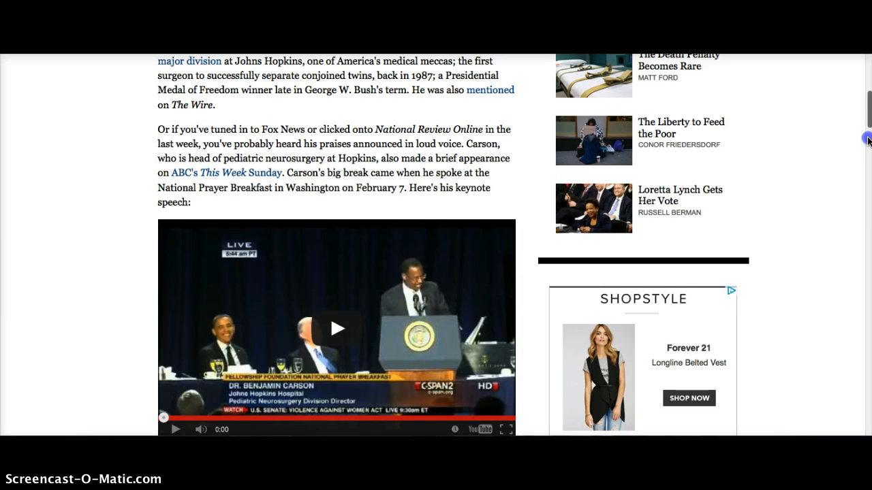
left_click_drag(869, 109, 869, 143)
left_click_drag(235, 107, 213, 122)
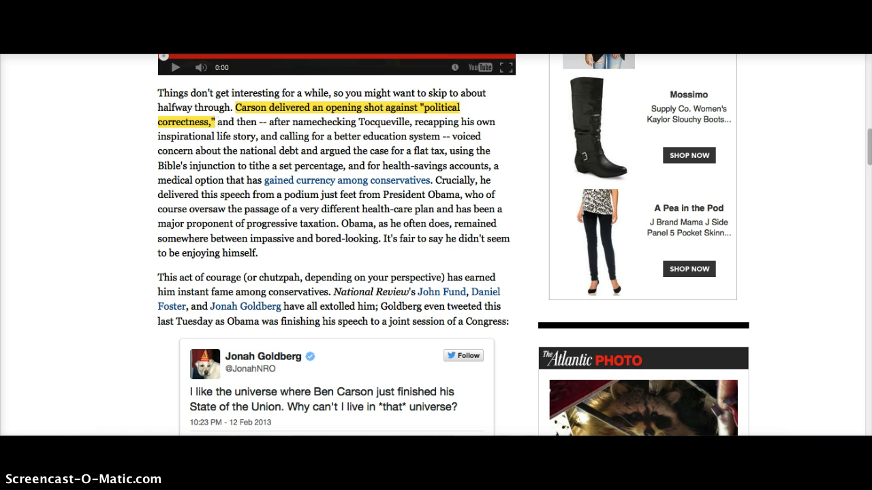
key("ctrl+Tab")
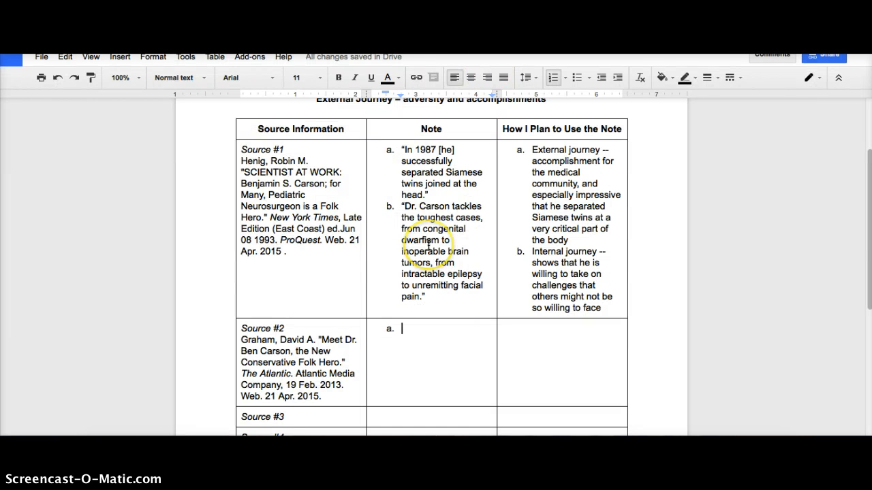
type("Carson delivered an opening shot against \"political correctness,\"")
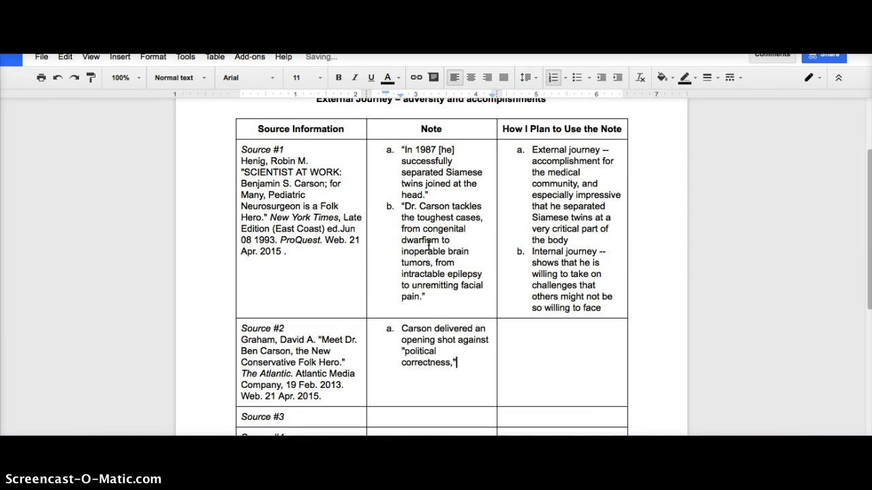
Step: Enclose Source #2's note a in double quotation marks, changing the inner closing mark after "correctness" to a single quotation mark
key("BackSpace")
type("\"")
left_click(402, 329)
type("\"")
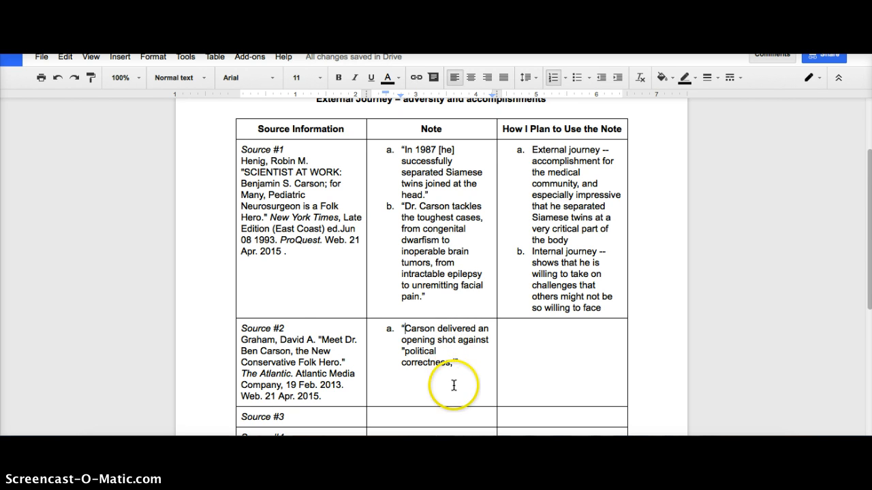
Step: Replace the comma after "correctness" with a period and the double quotation mark before "political" with a single one
left_click(452, 364)
key("BackSpace")
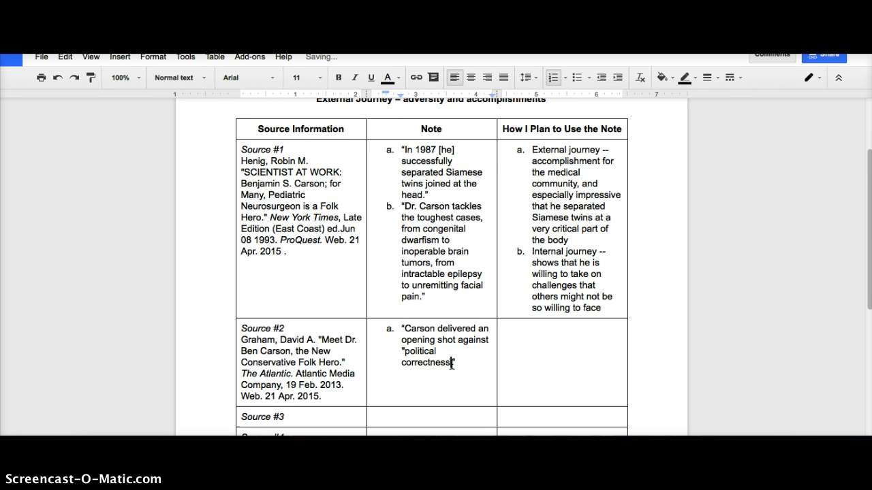
type(".")
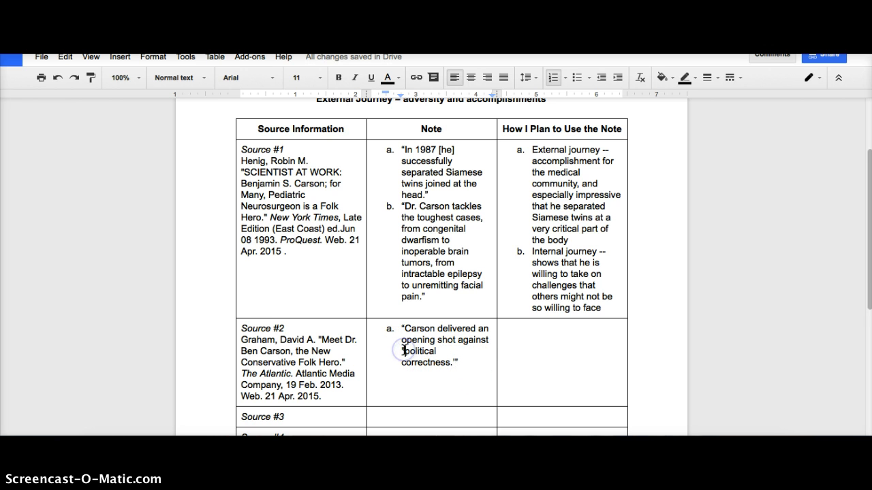
key("BackSpace")
type("'")
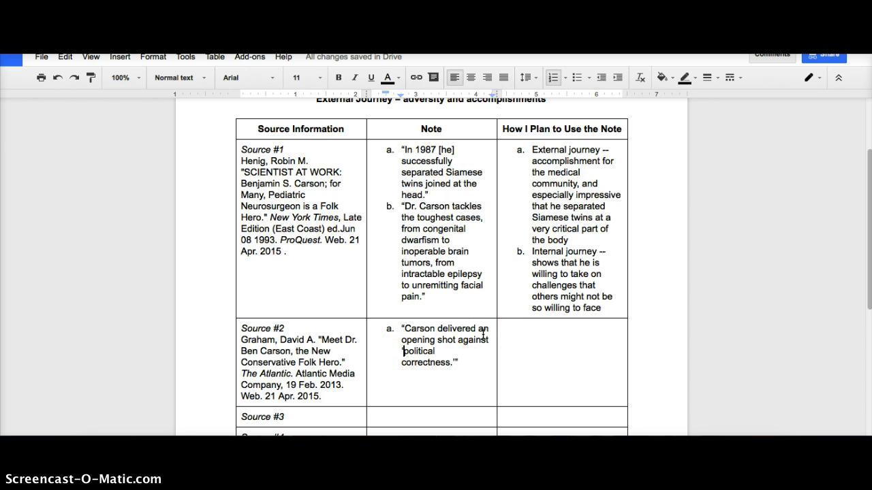
left_click(455, 362)
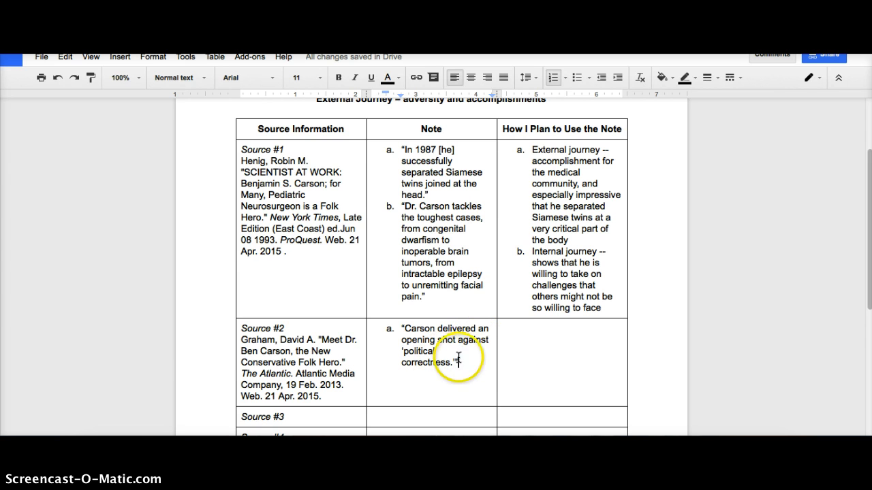
Step: Add planned use a for Source #2: "Internal journey -- speaks to his character; that he is brazen, even politically (and he is in the medical field!)"
left_click(516, 330)
type("a. ")
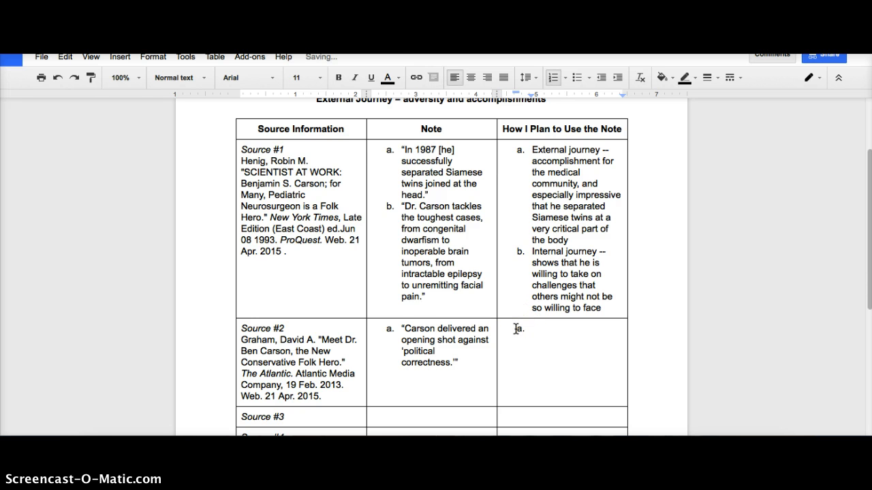
type("Internal journey -- speaks")
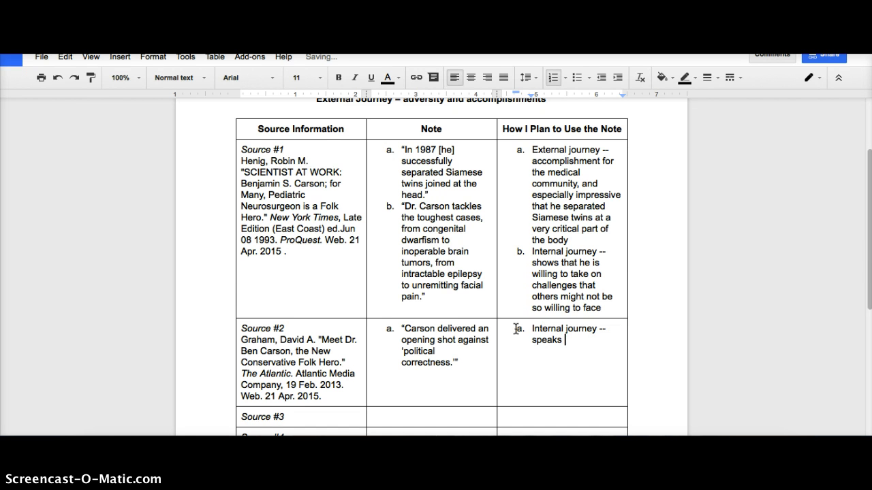
type("cter; that he is brazen")
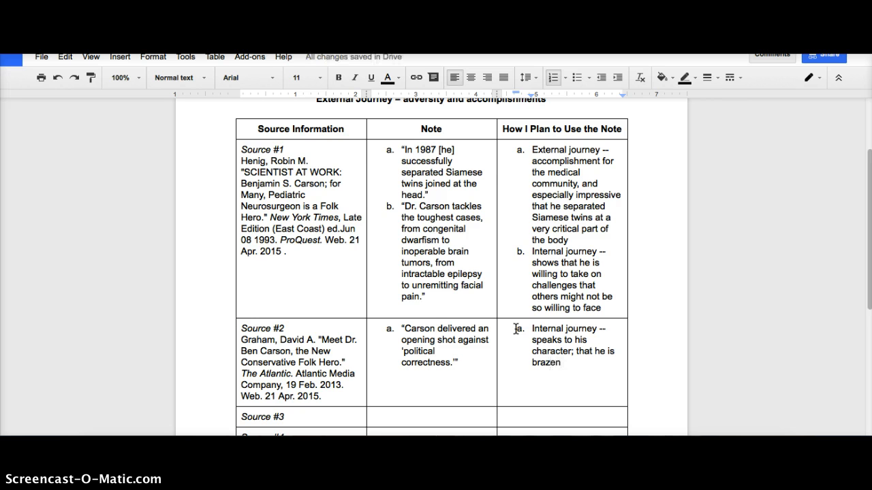
type(", even pol")
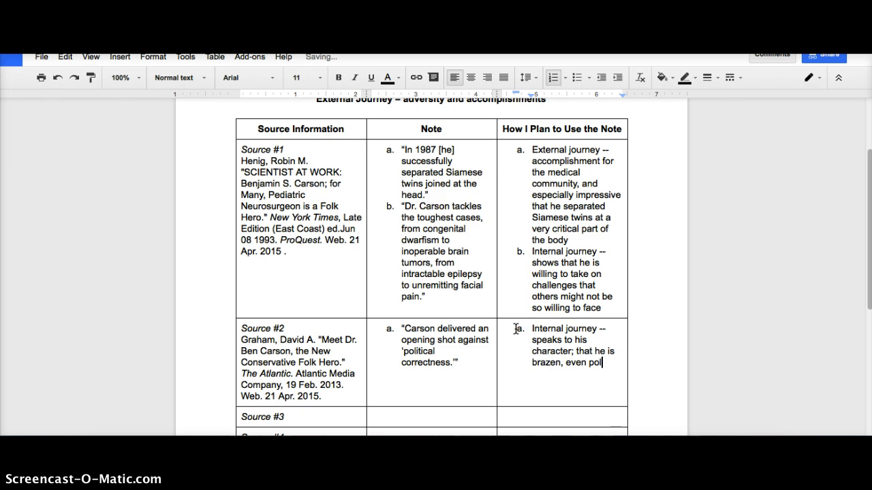
type("itically (and ")
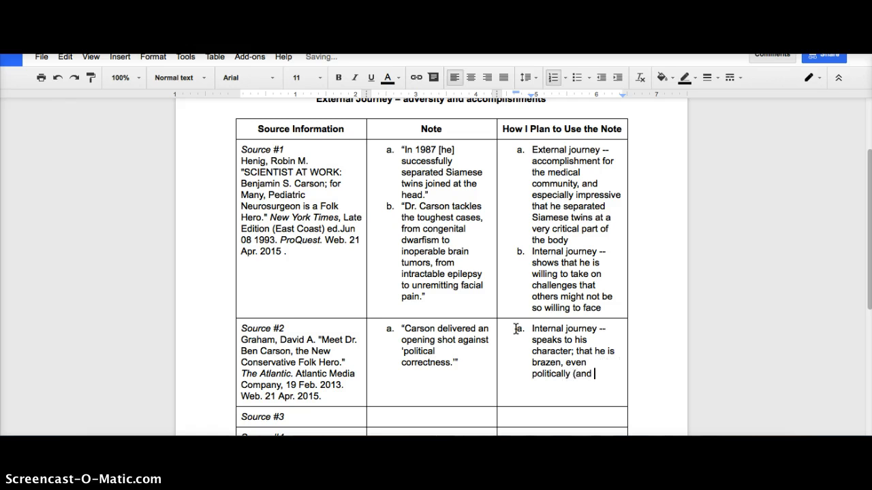
type("he is in the me")
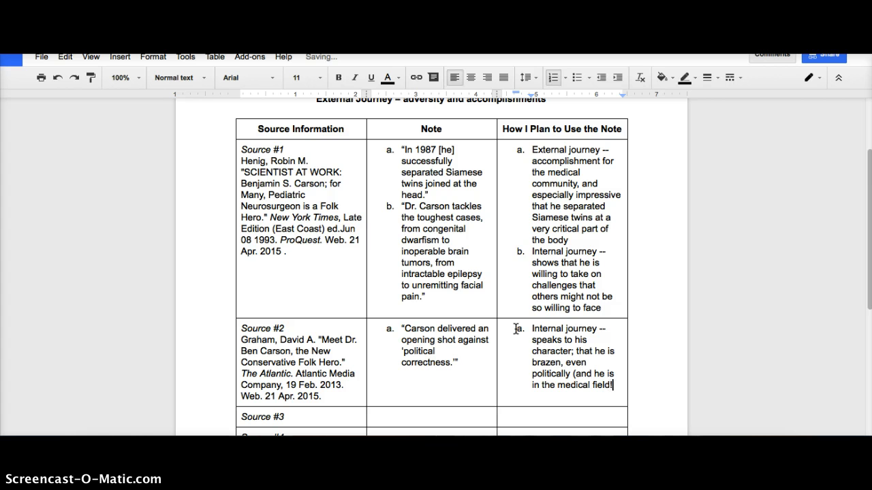
type("dical field!)")
scroll(848, 252, "down", 2)
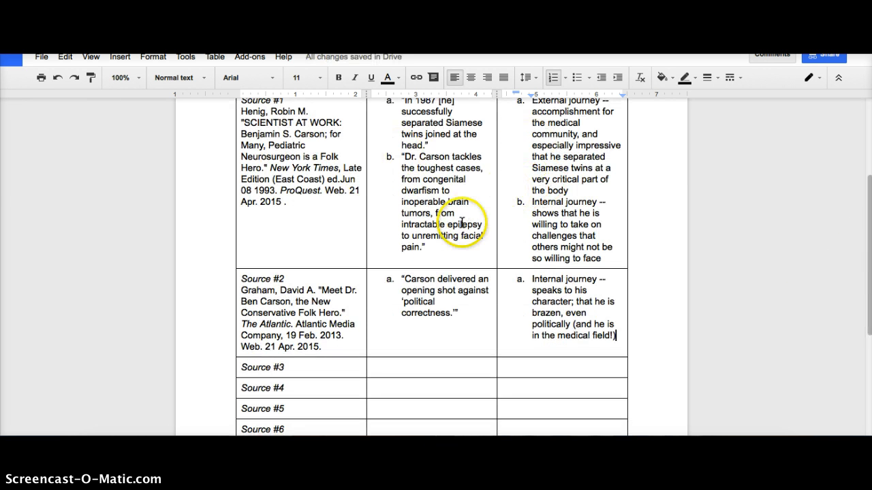
left_click_drag(871, 185, 855, 113)
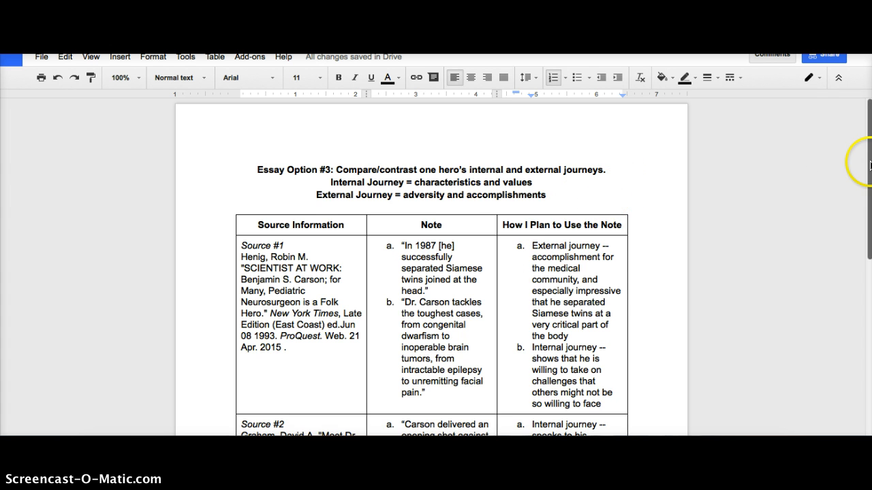
left_click_drag(869, 164, 870, 299)
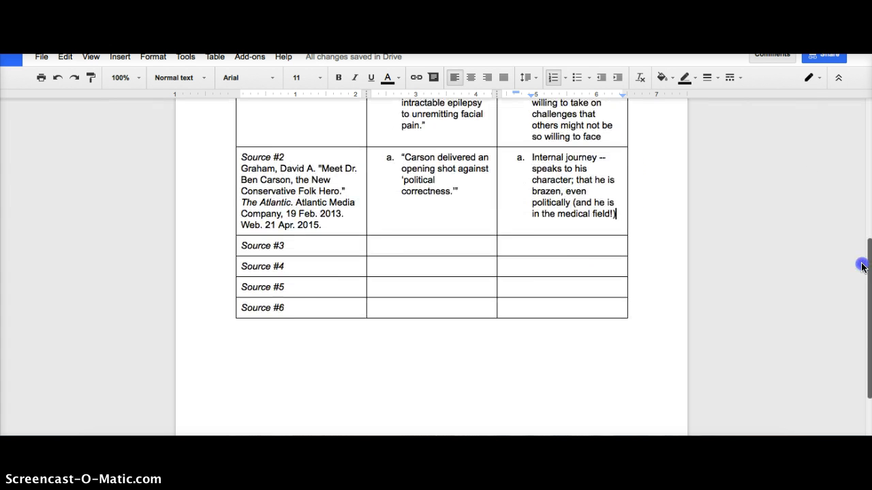
scroll(855, 248, "up", 2)
scroll(824, 229, "up", 2)
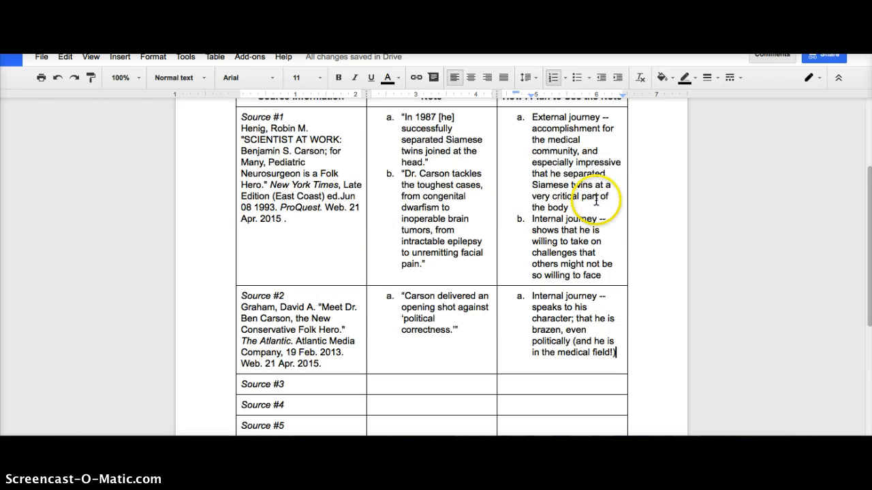